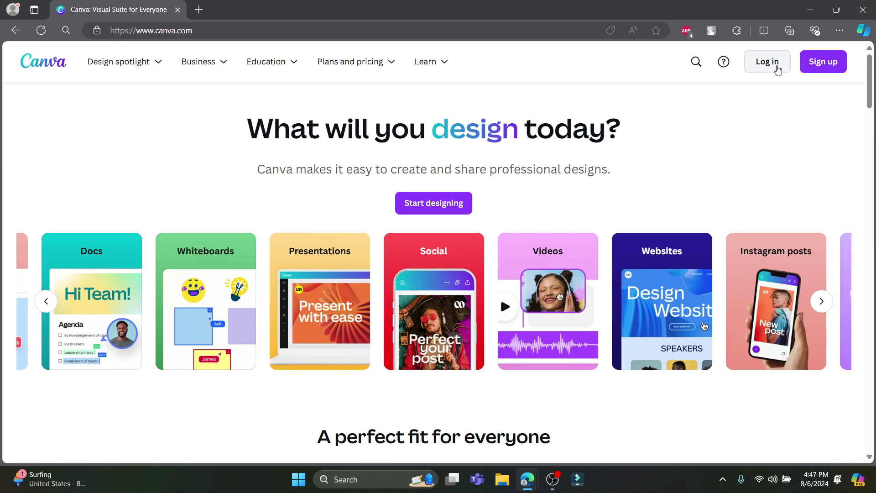
# Log in to Canva with Continue with Google, choosing the Google account and confirming
pyautogui.click(770, 64)
pyautogui.click(303, 231)
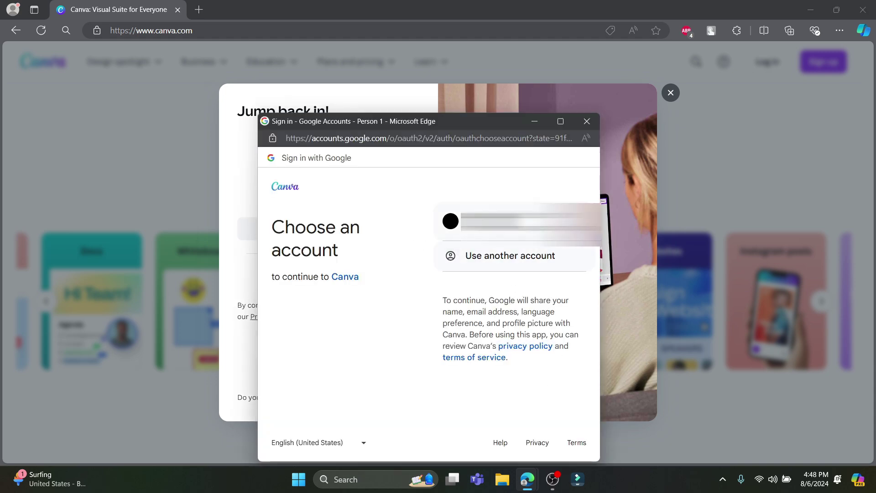
pyautogui.click(516, 221)
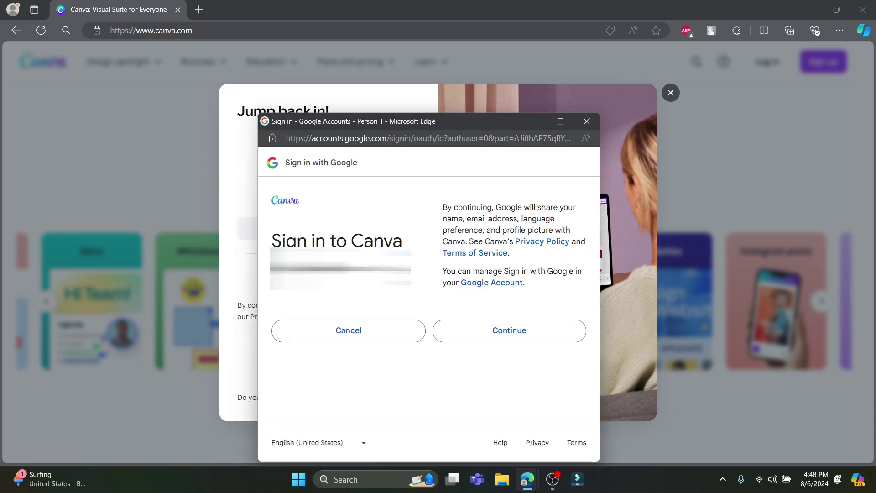
pyautogui.click(497, 331)
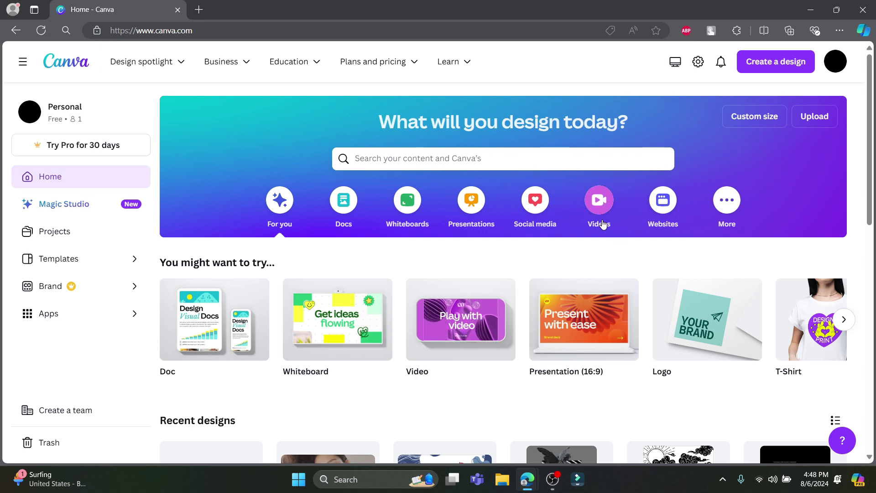
# Show the Videos category and advance its carousel to the 1920 × 1080 px Slideshow Video format
pyautogui.click(597, 202)
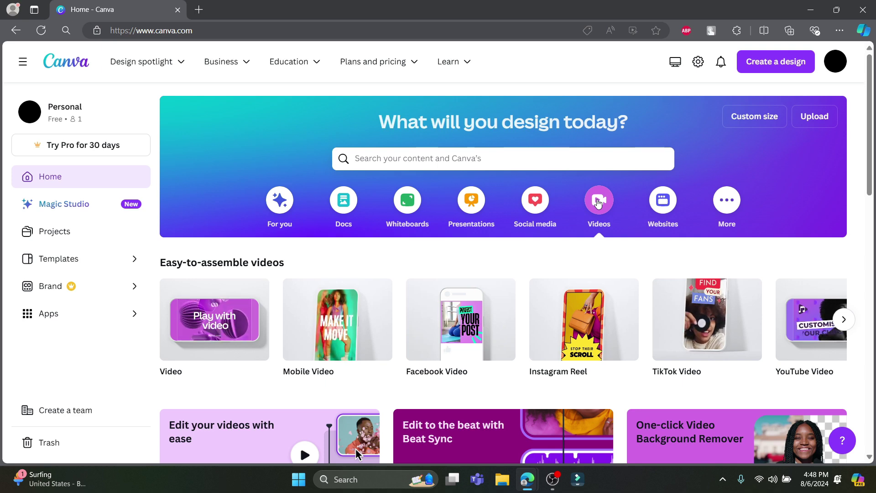
pyautogui.scroll(-7, 685, 245)
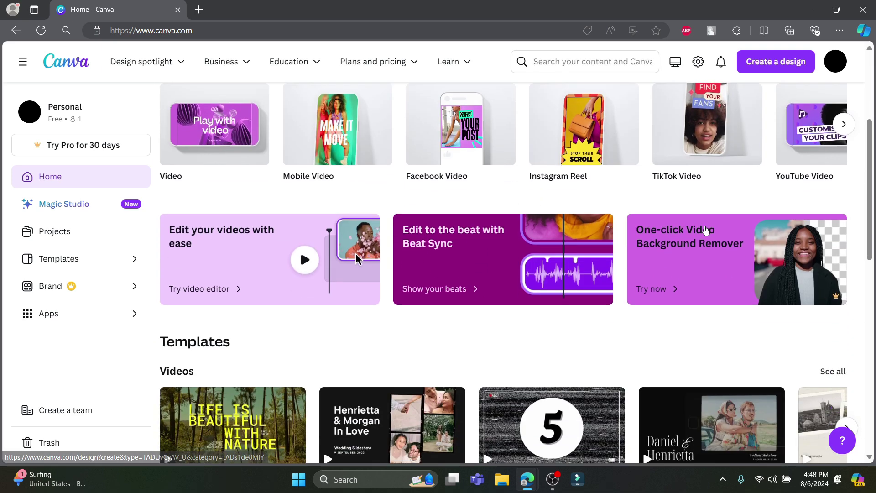
pyautogui.scroll(-3, 714, 223)
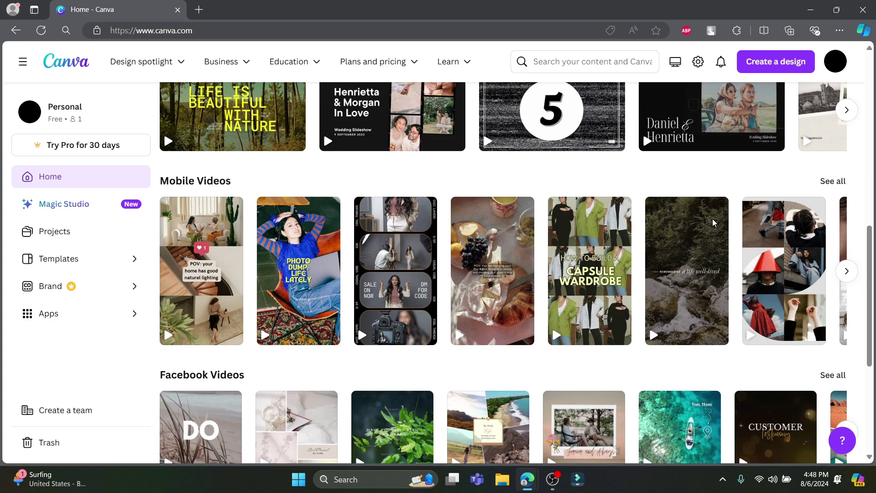
pyautogui.scroll(10, 715, 222)
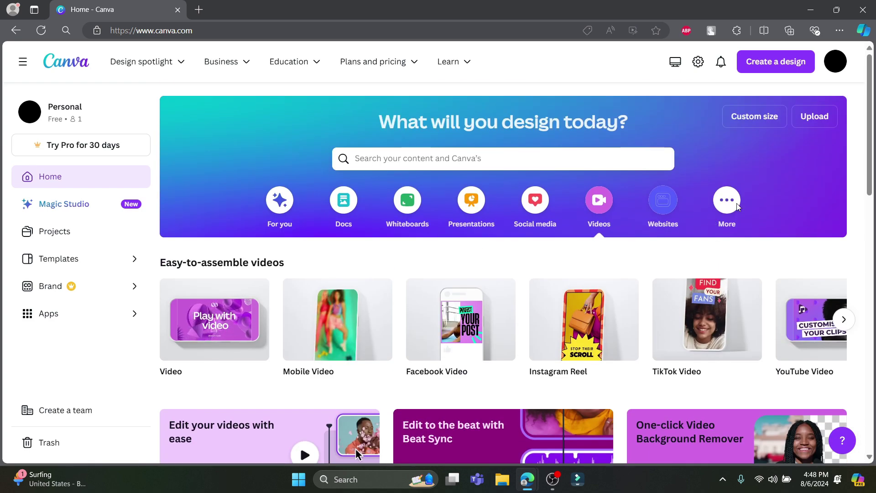
pyautogui.click(844, 320)
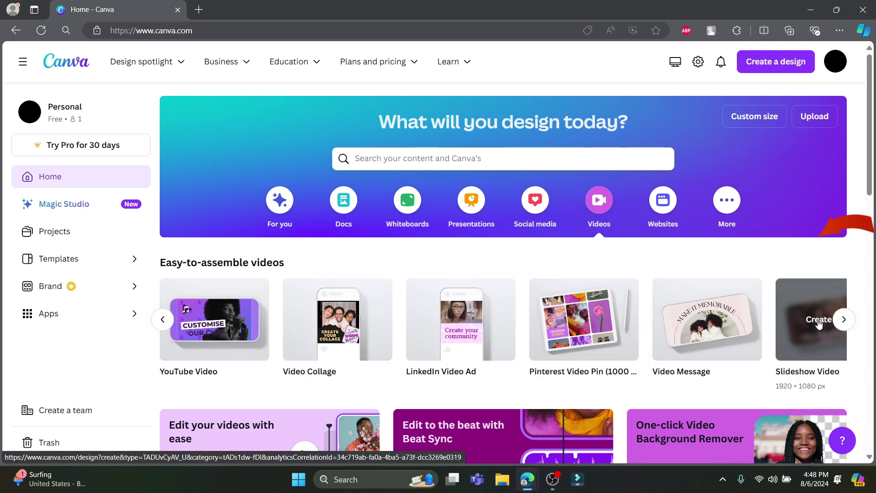
# Create a blank 1920×1080 Slideshow Video design and clear the template search in the Design panel
pyautogui.click(819, 322)
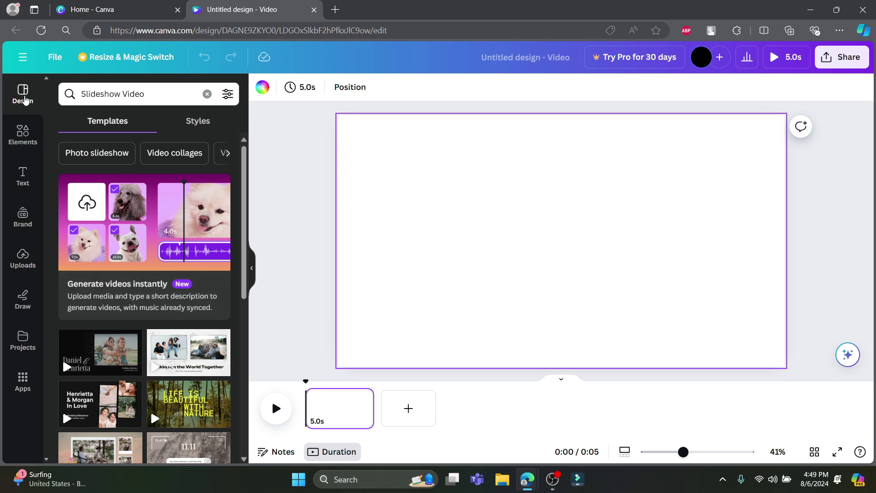
pyautogui.click(25, 100)
pyautogui.scroll(-2, 139, 246)
pyautogui.scroll(3, 139, 247)
# Apply a colour palette from Styles, settling on the second one for a dark green background
pyautogui.click(193, 123)
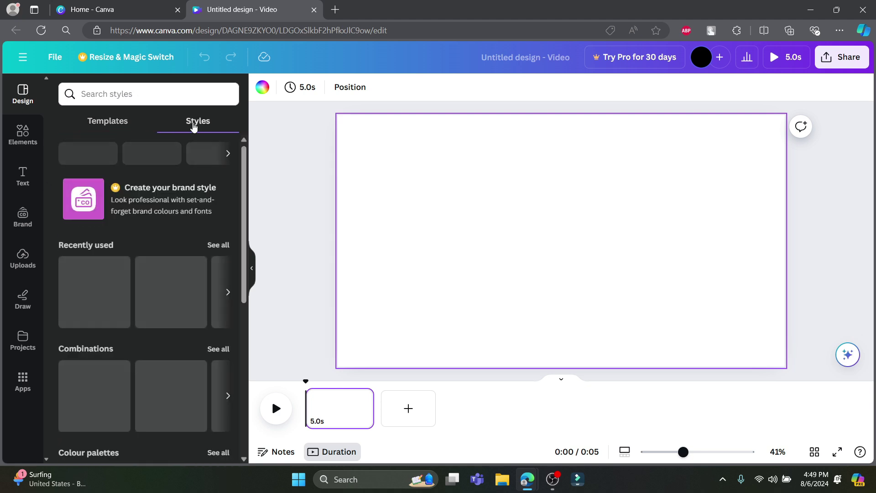
pyautogui.scroll(-3, 176, 294)
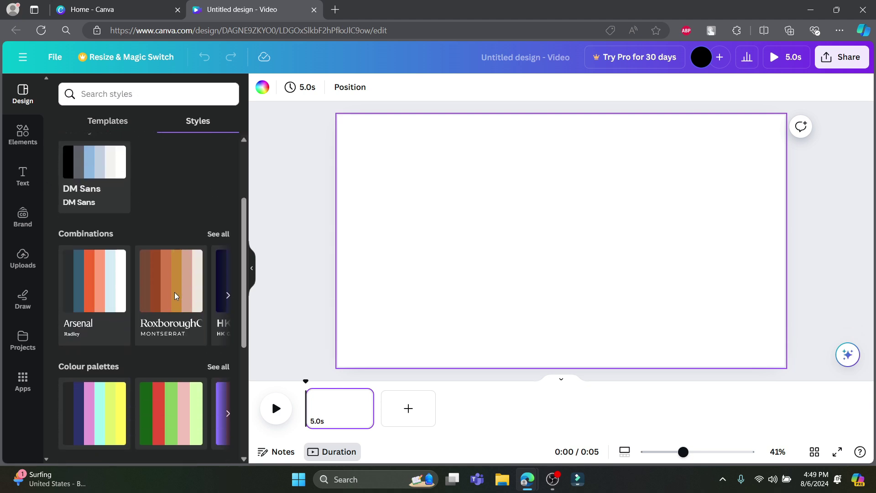
pyautogui.scroll(-3, 175, 296)
pyautogui.click(76, 303)
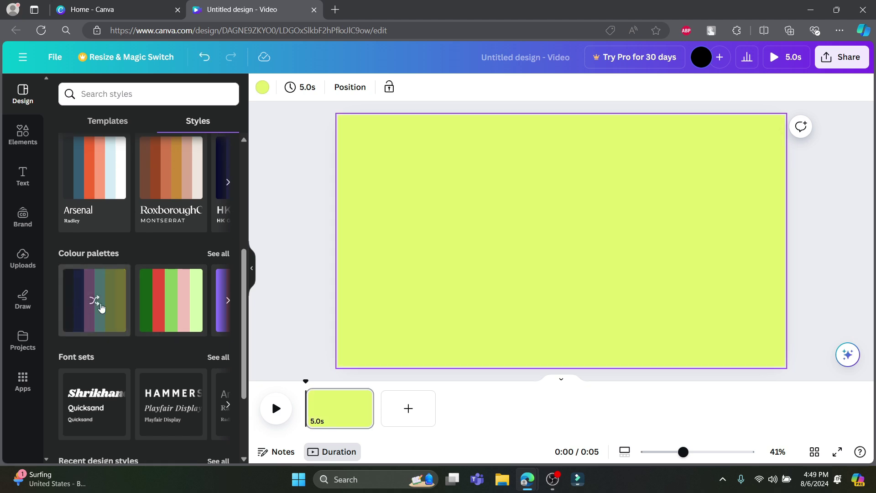
pyautogui.click(167, 303)
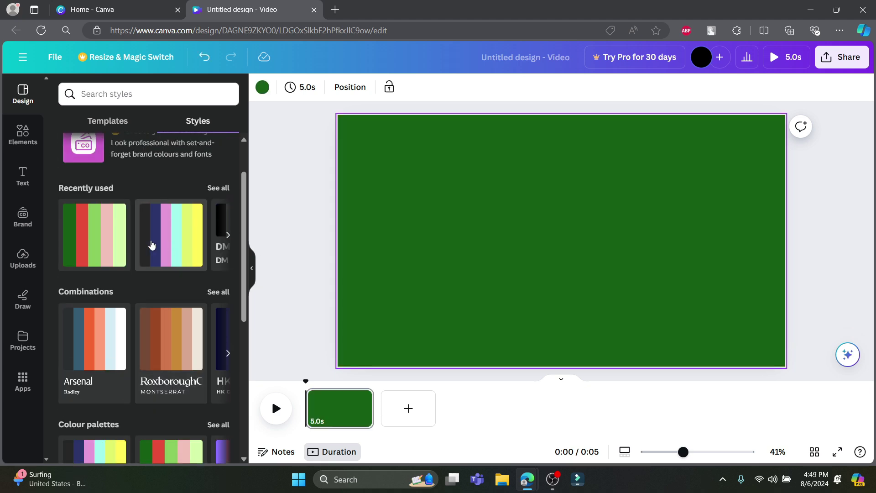
pyautogui.scroll(2, 147, 244)
# Return to the Templates list and scroll through the available video templates
pyautogui.click(120, 120)
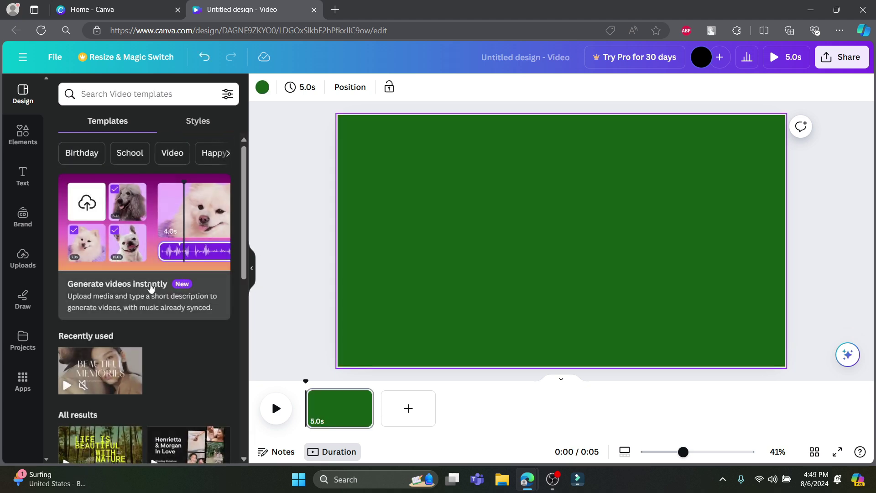
pyautogui.scroll(-5, 153, 287)
pyautogui.scroll(-4, 153, 287)
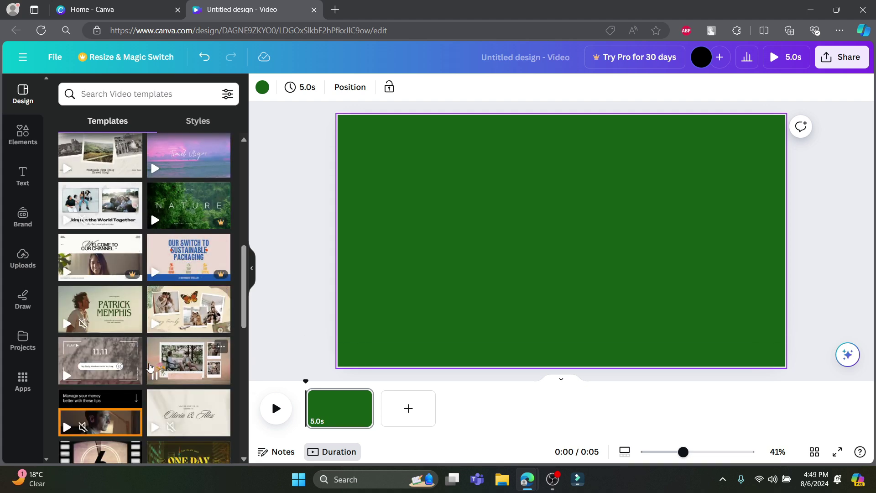
pyautogui.scroll(-1, 192, 304)
# Apply the White Aesthetic Collage Video template and preview its 7-second 'Forever and Always' animation
pyautogui.click(194, 310)
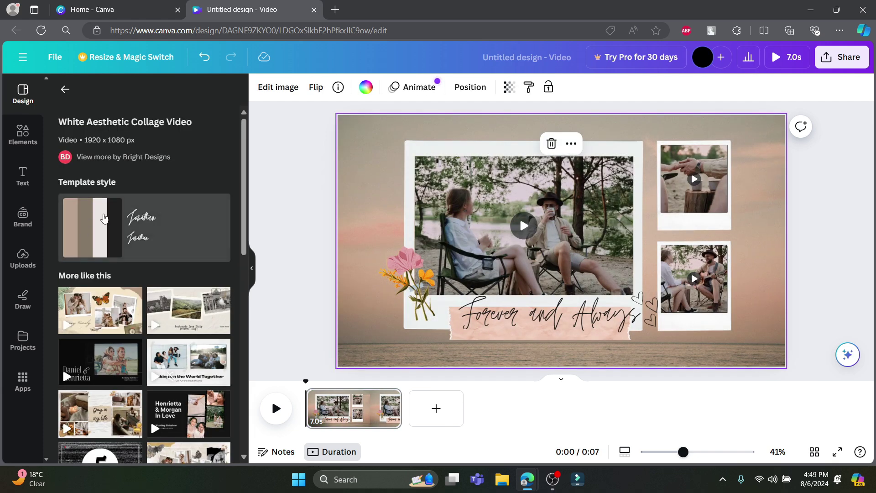
pyautogui.scroll(-2, 139, 290)
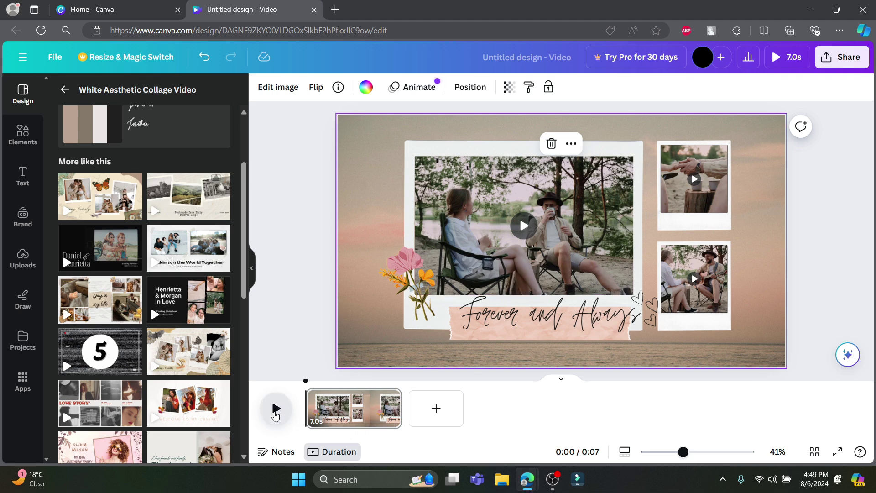
pyautogui.click(276, 409)
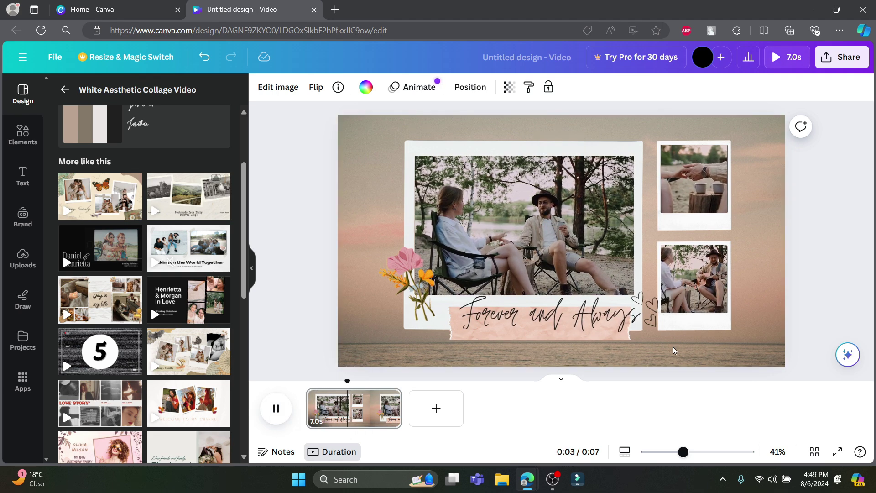
pyautogui.click(559, 321)
pyautogui.click(559, 322)
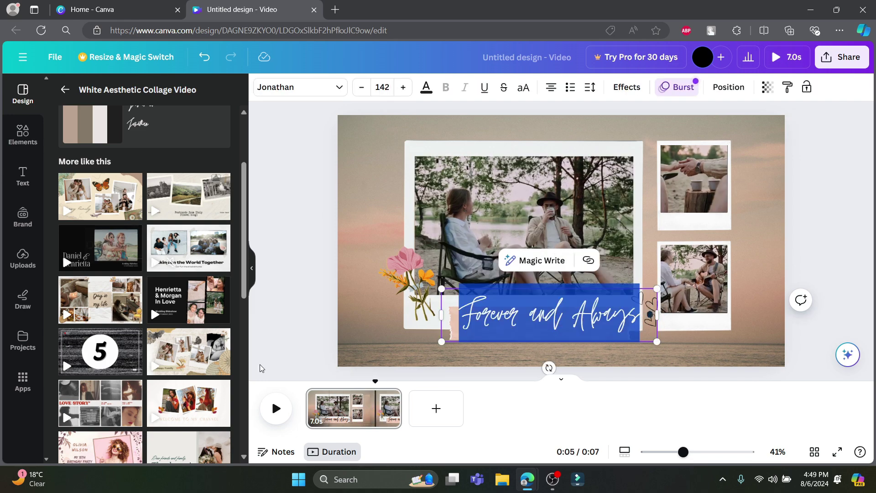
pyautogui.scroll(3, 107, 229)
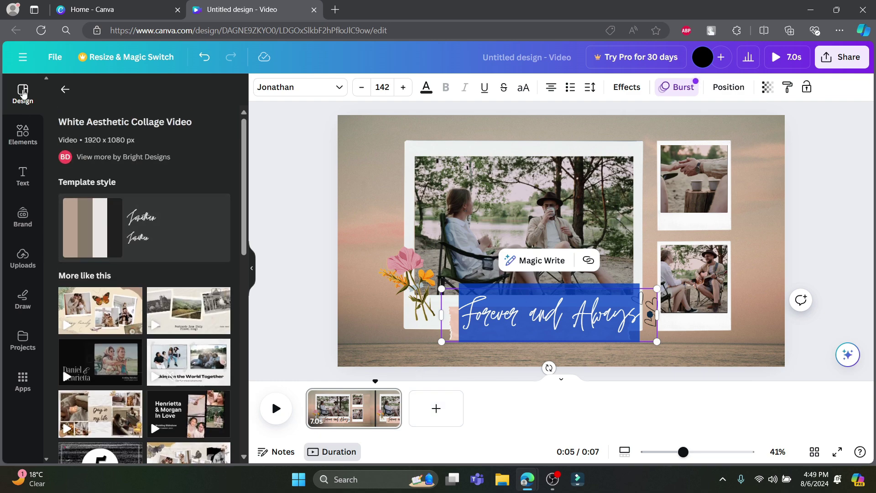
pyautogui.click(64, 89)
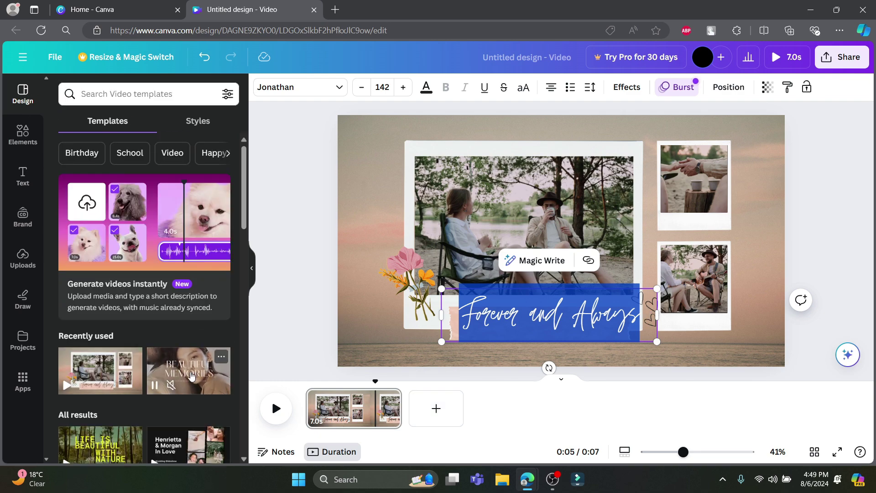
# Apply all 10 pages of the Brown and White Photocentric Love Slideshow template and preview them
pyautogui.click(185, 379)
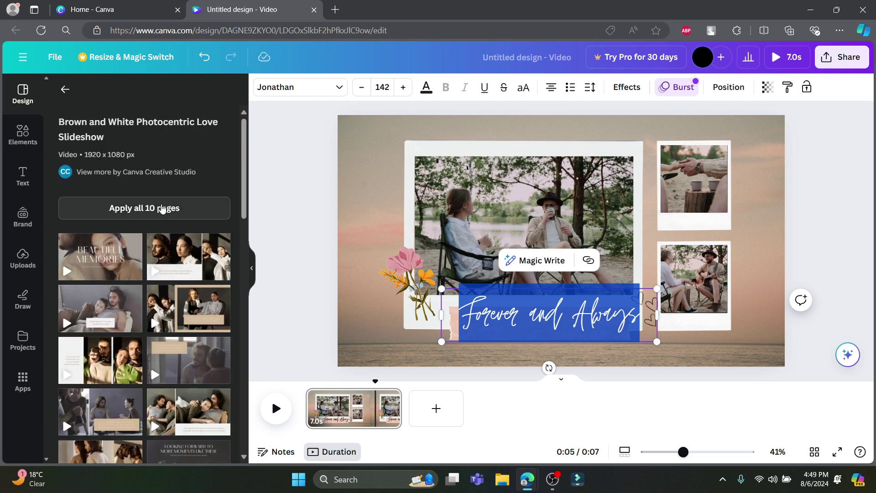
pyautogui.click(146, 218)
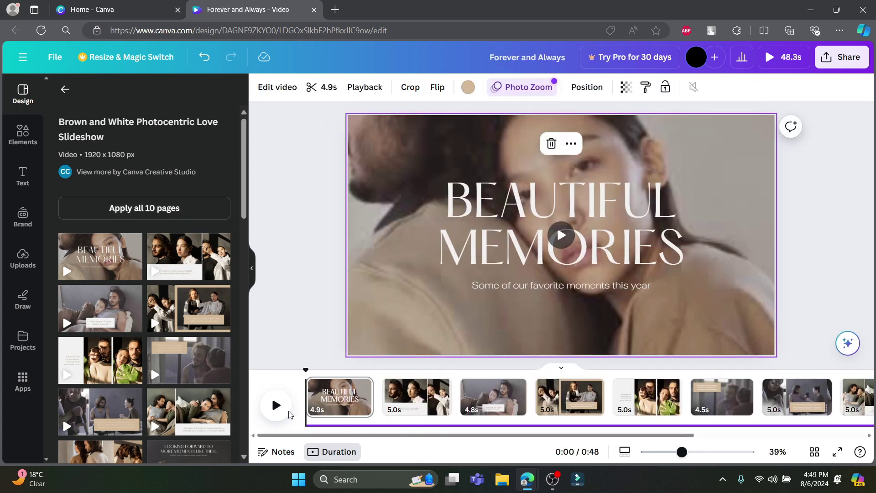
pyautogui.click(277, 405)
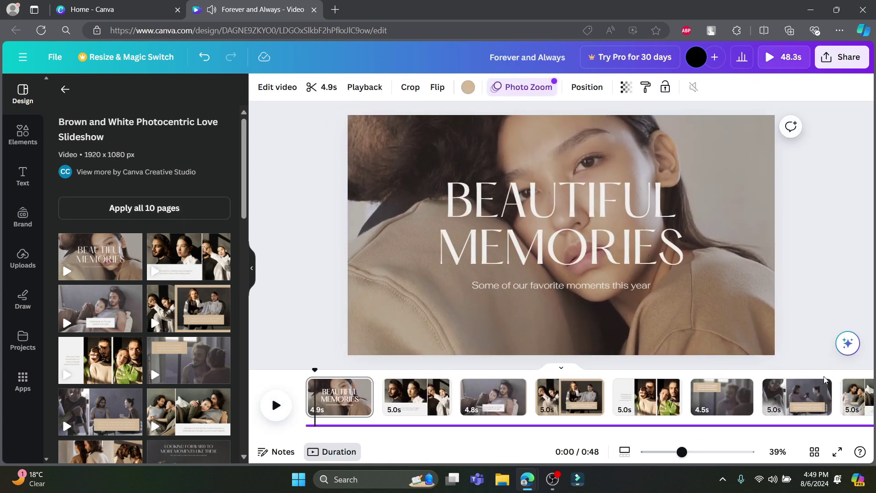
pyautogui.moveTo(317, 370); pyautogui.dragTo(571, 379)
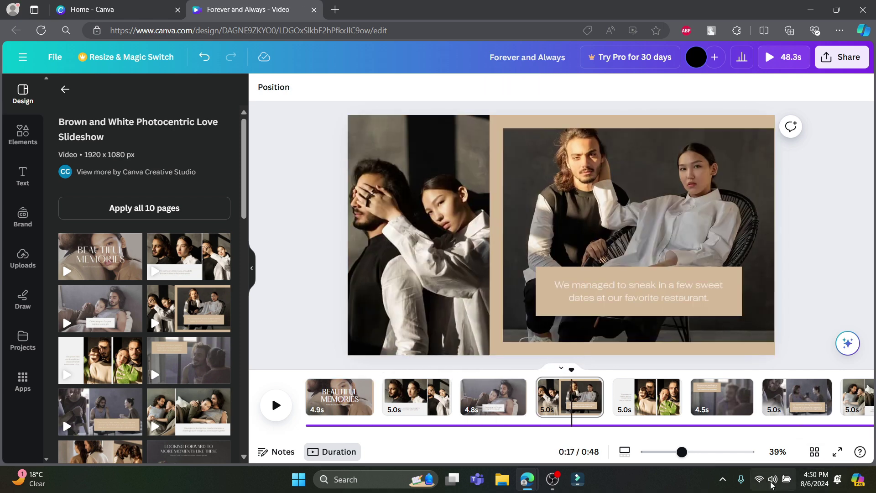
# Turn the system volume down and scrub the preview back to the first page
pyautogui.click(771, 485)
pyautogui.moveTo(764, 407); pyautogui.dragTo(731, 410)
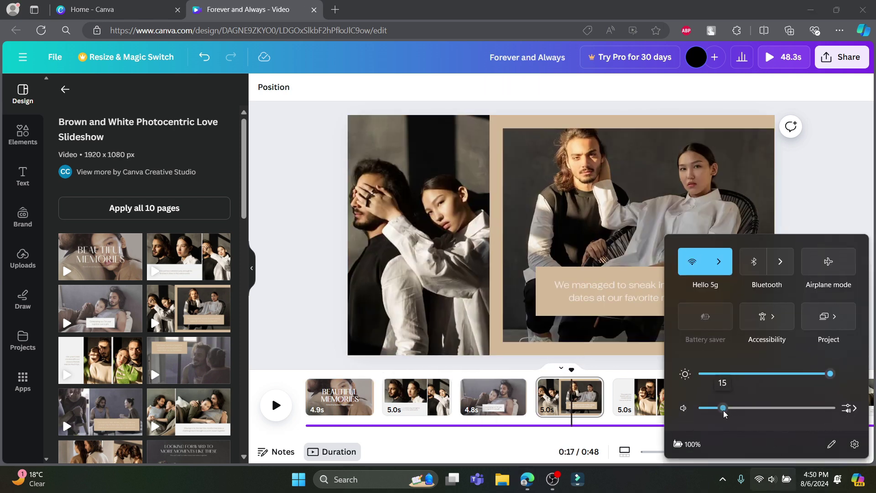
pyautogui.moveTo(571, 370); pyautogui.dragTo(306, 370)
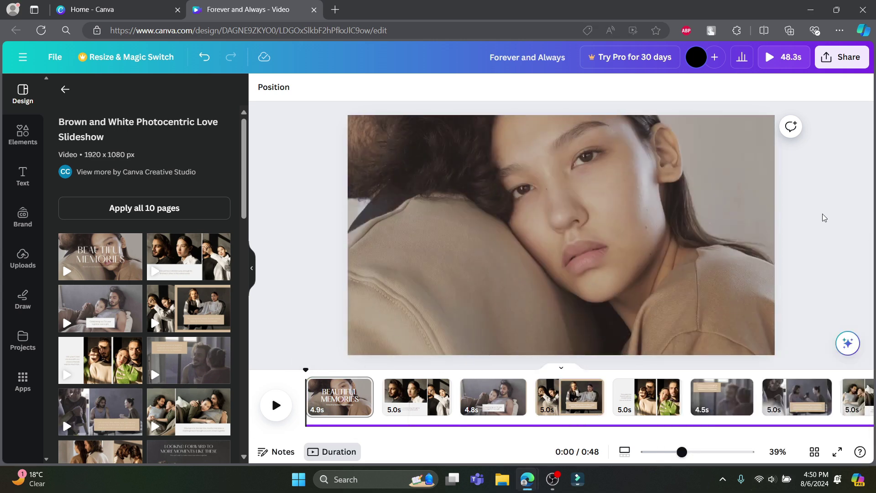
pyautogui.press('Right')
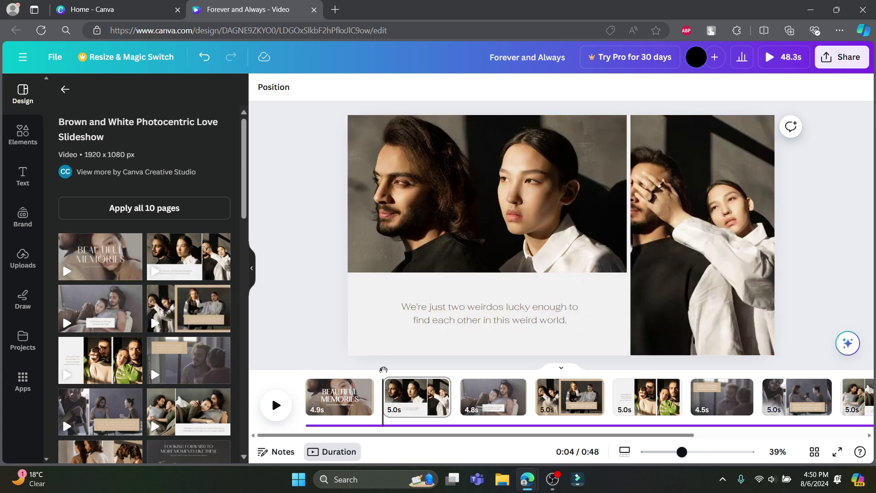
pyautogui.moveTo(384, 371); pyautogui.dragTo(306, 370)
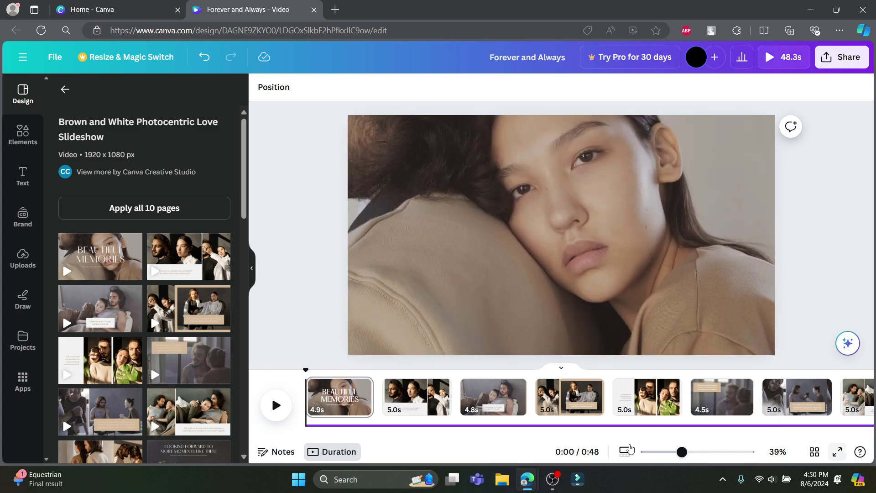
# Preview the opening, then replace the 'BEAUTIFUL MEMORIES' title with 'HISSSE'
pyautogui.click(277, 408)
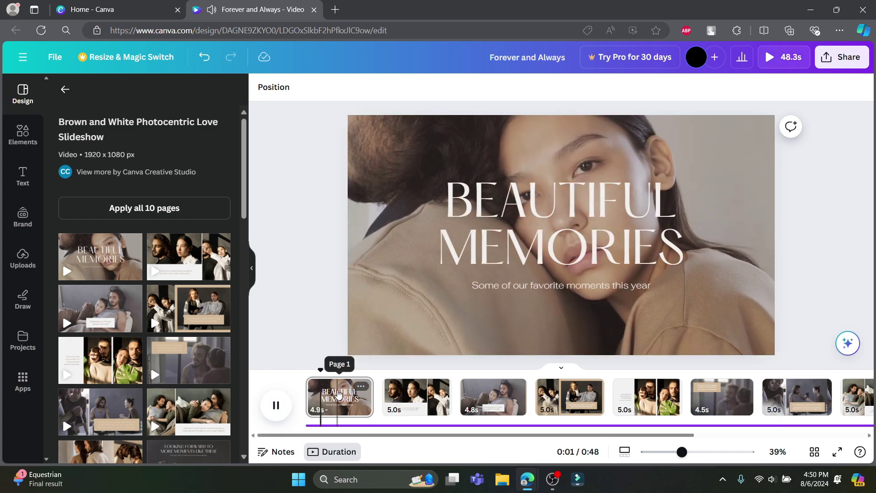
pyautogui.click(539, 288)
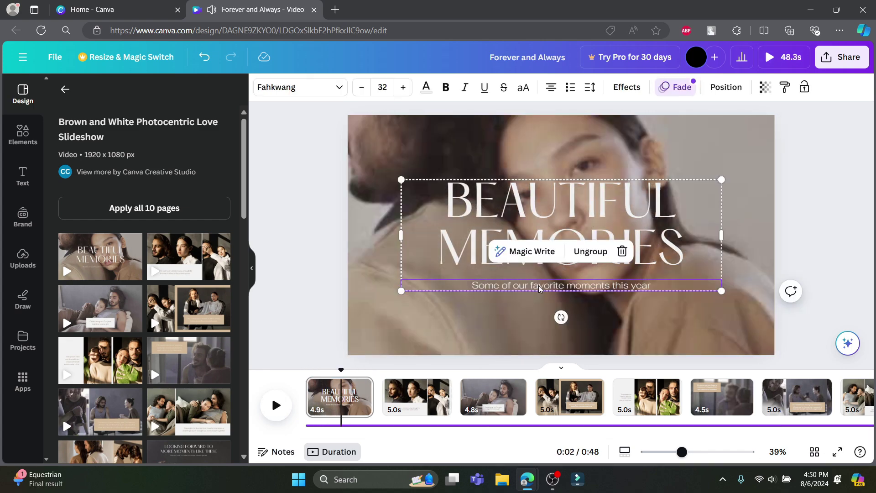
pyautogui.click(502, 192)
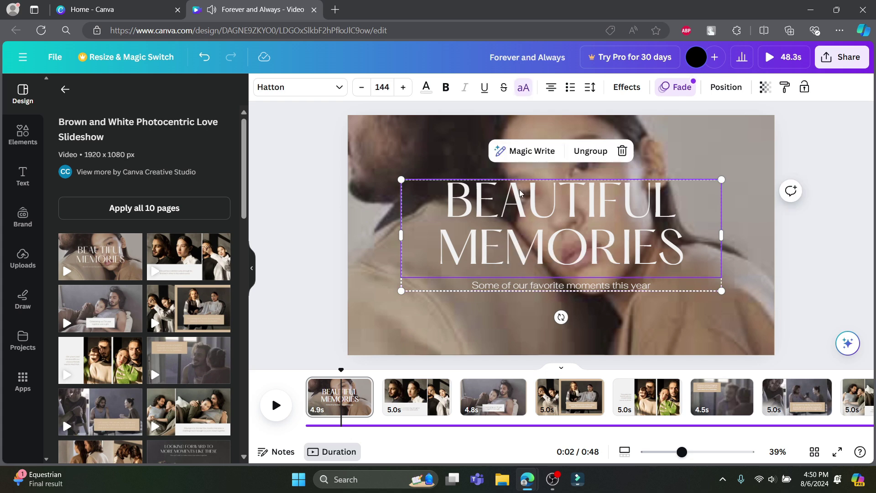
pyautogui.doubleClick(557, 214)
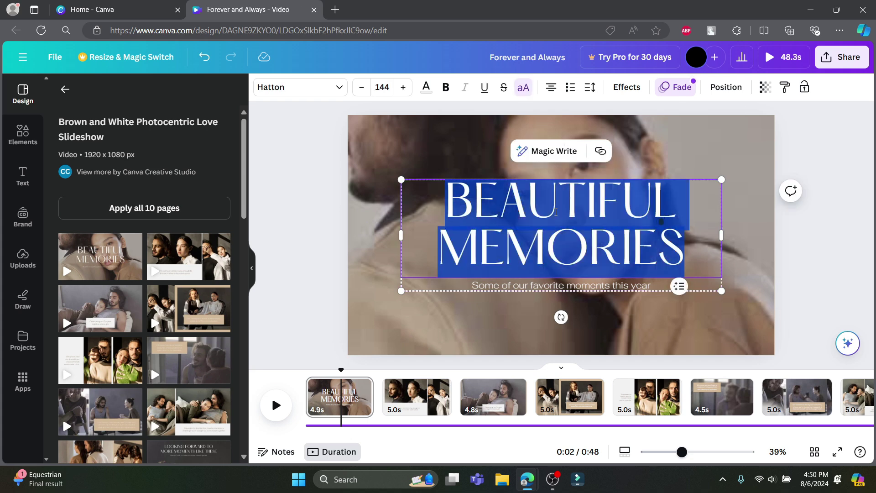
pyautogui.press('BackSpace')
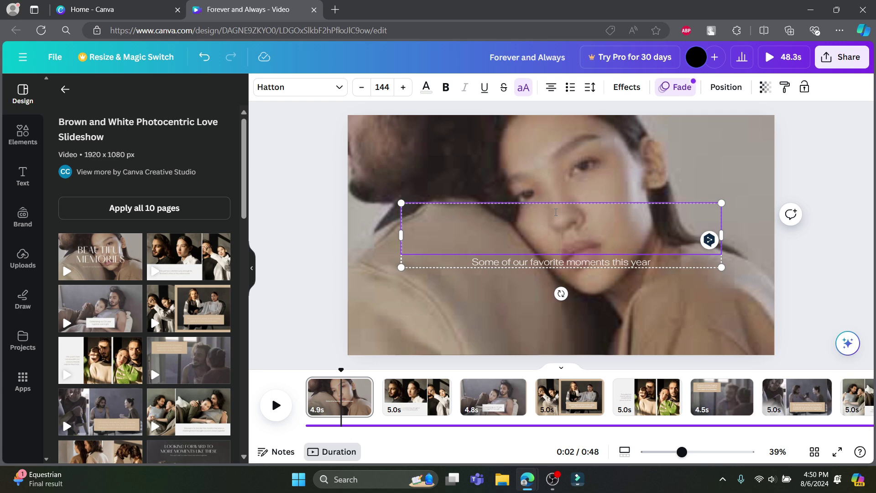
pyautogui.write('H')
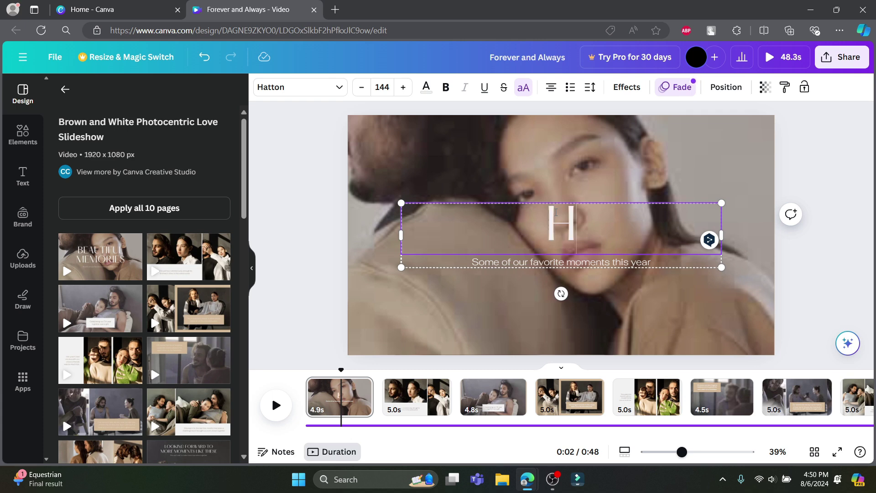
pyautogui.write('ISSS2')
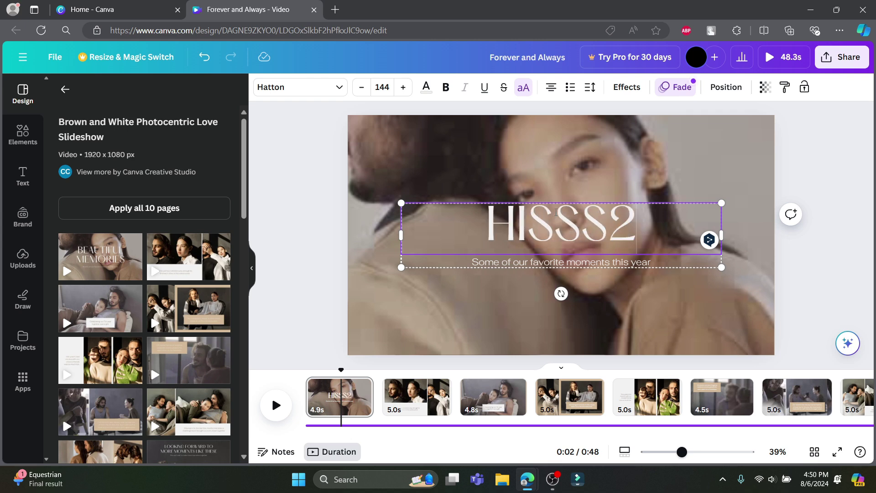
pyautogui.press('BackSpace')
pyautogui.write('E')
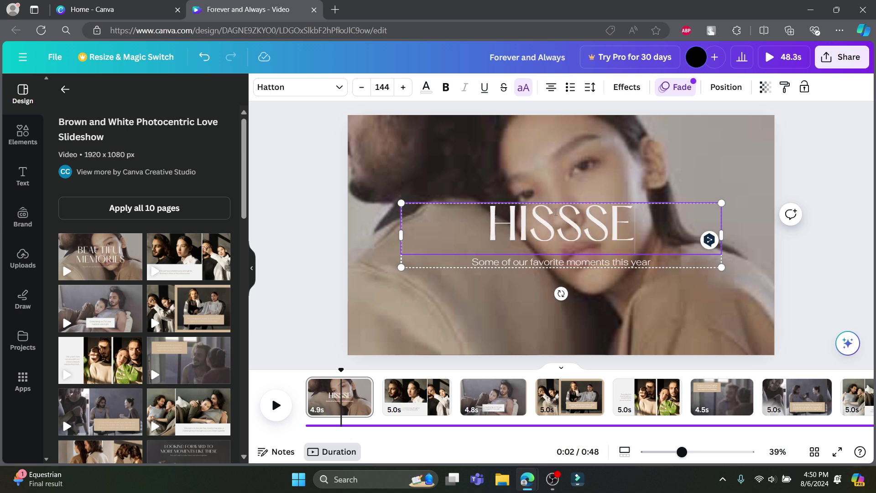
pyautogui.click(572, 264)
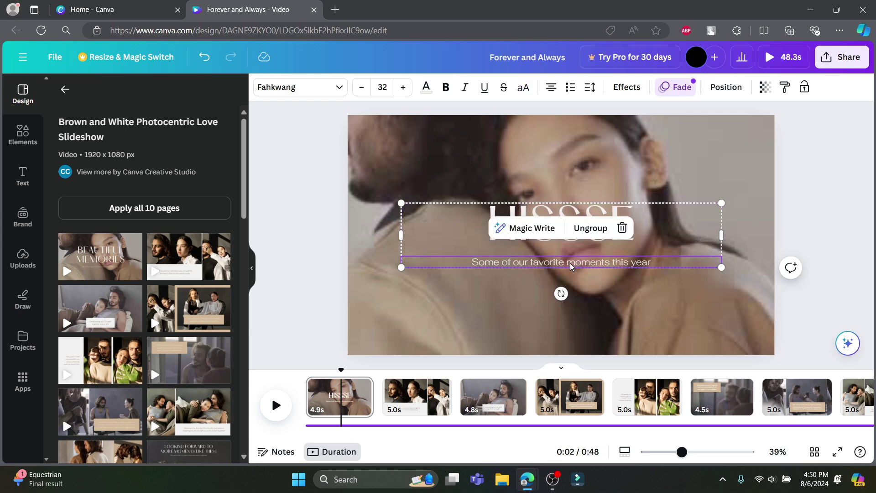
# Replace the first page's subtitle with 'Wear and tear with your favorite person'
pyautogui.press('Delete')
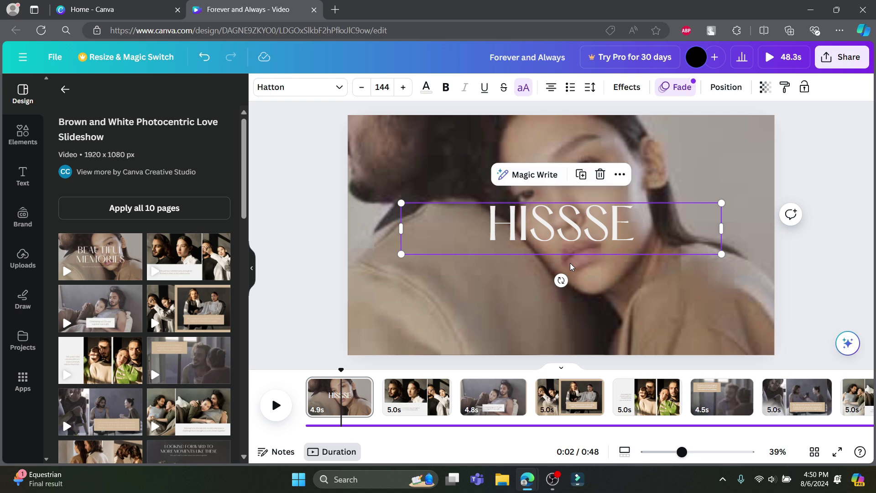
pyautogui.hotkey('ctrl', 'z')
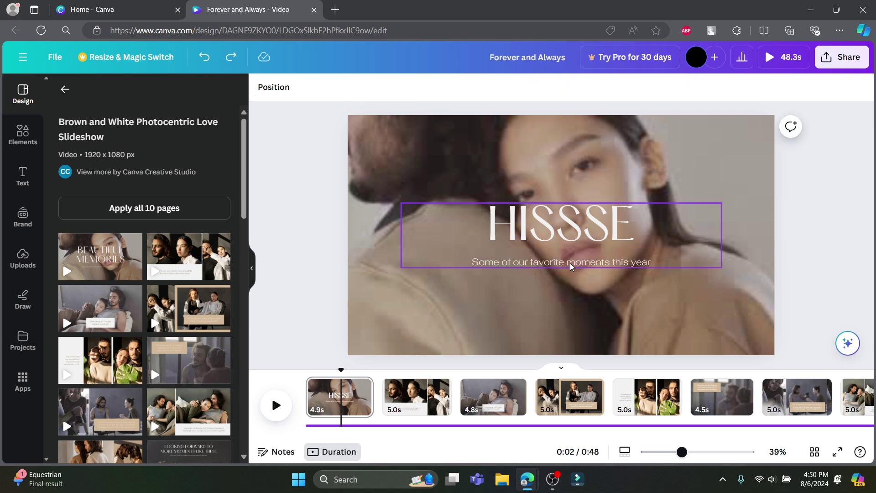
pyautogui.click(564, 265)
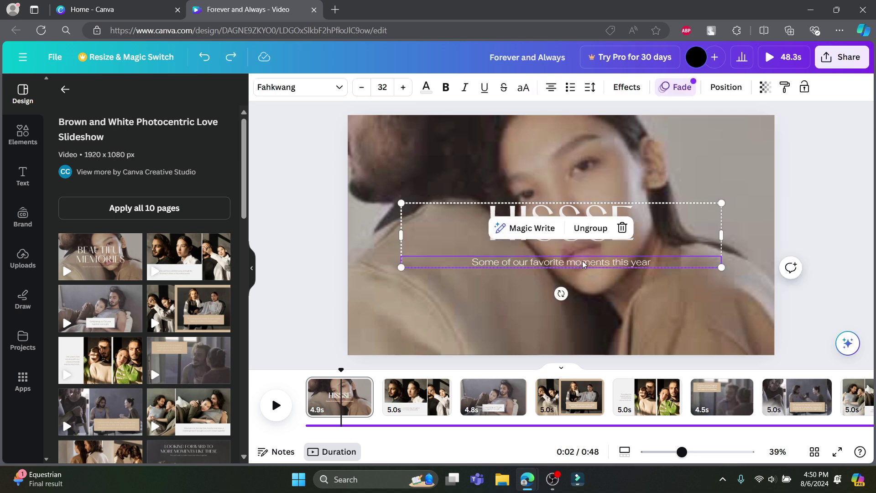
pyautogui.doubleClick(583, 262)
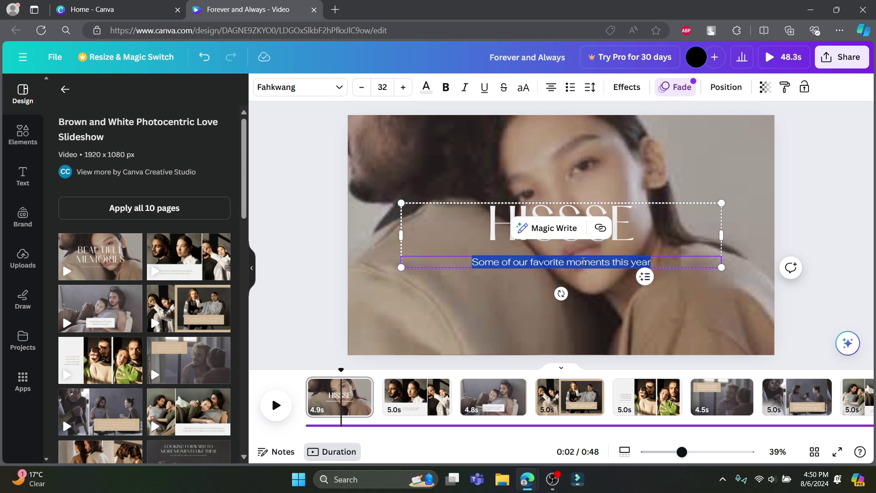
pyautogui.write('Wea')
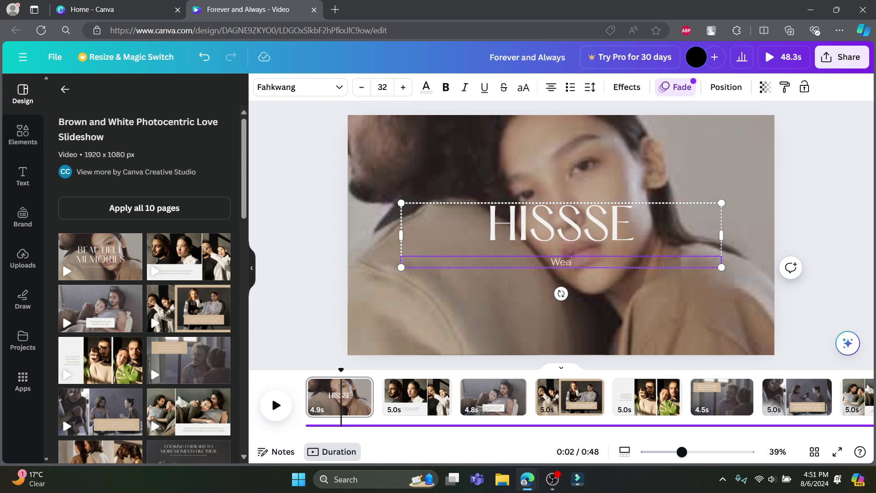
pyautogui.write('r and tear with your')
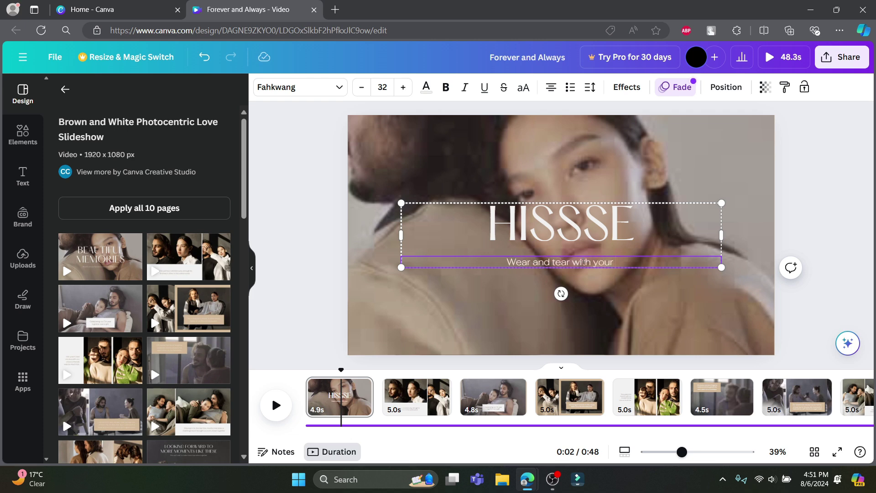
pyautogui.write(' favorite person')
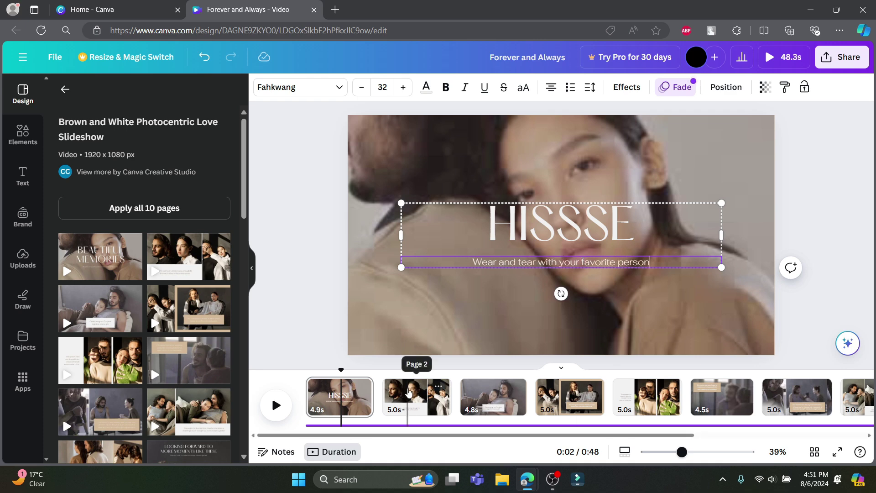
pyautogui.click(409, 397)
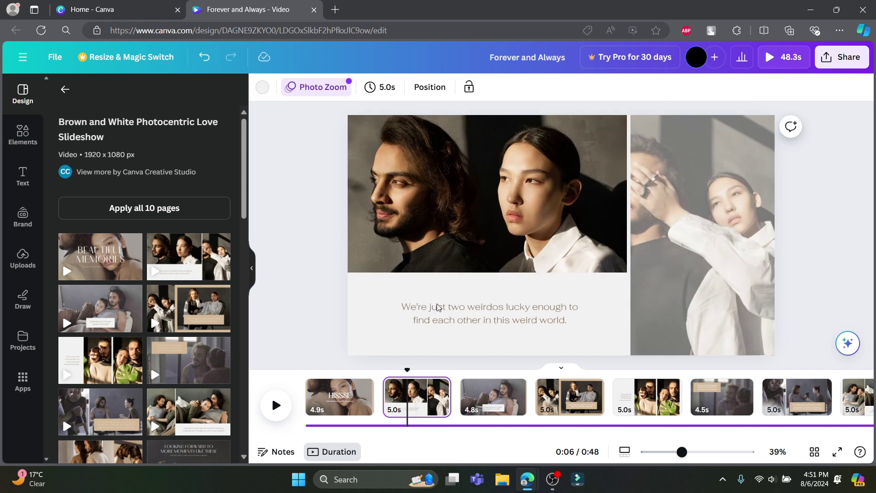
# Replace page 3's caption with 'Clothing describes what' and scroll the timeline to page 5
pyautogui.moveTo(407, 371); pyautogui.dragTo(397, 347)
pyautogui.doubleClick(559, 318)
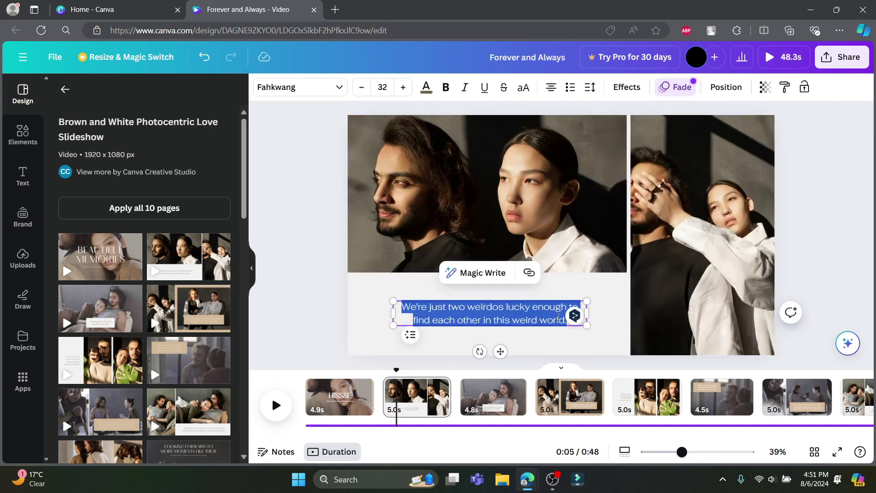
pyautogui.click(524, 380)
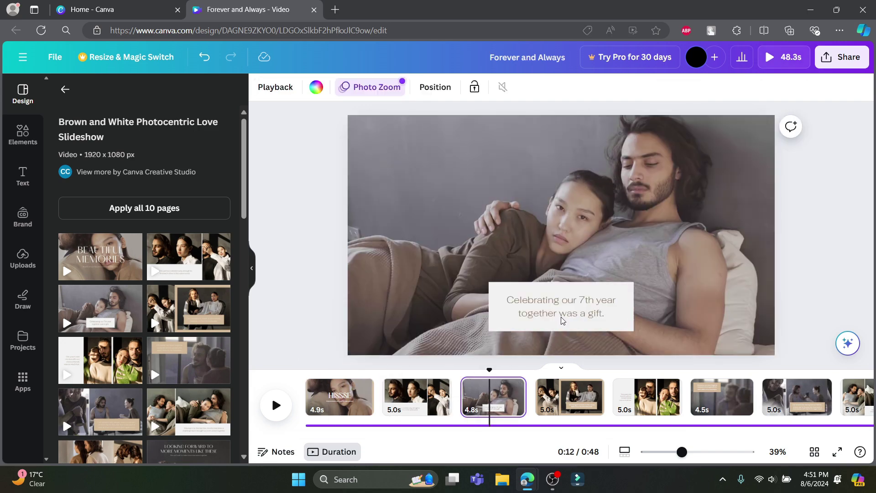
pyautogui.doubleClick(570, 306)
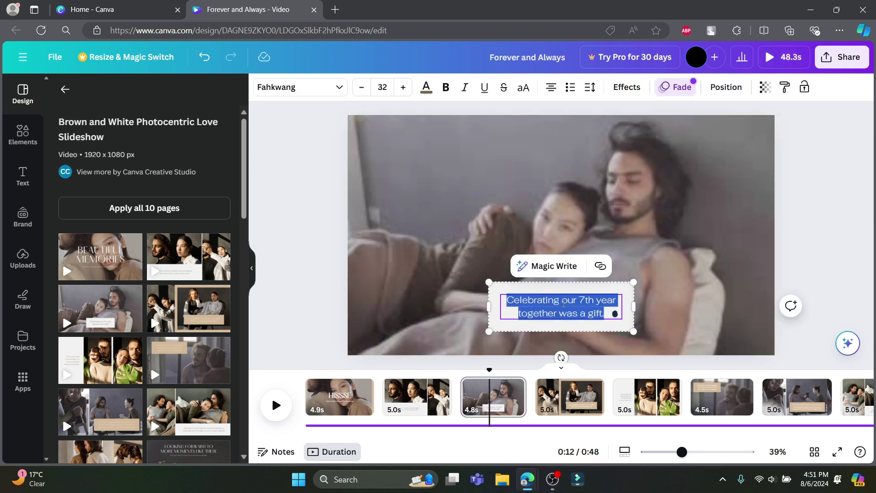
pyautogui.press('BackSpace')
pyautogui.write('Clothing d')
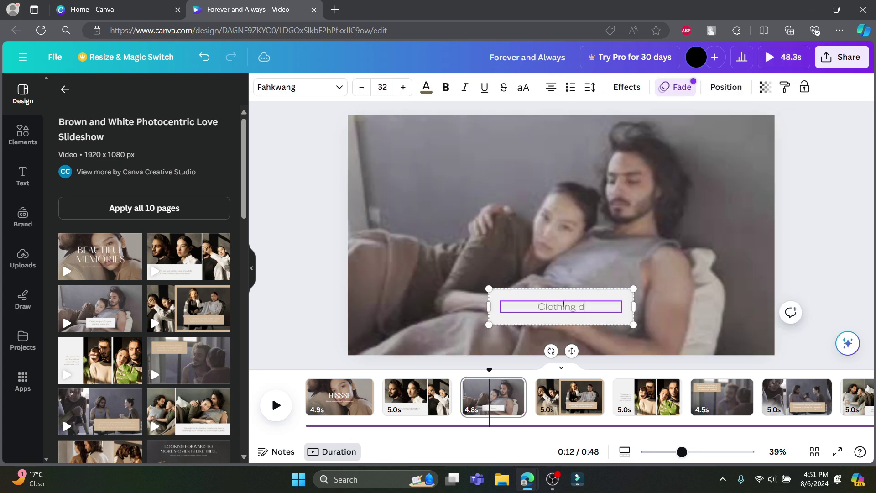
pyautogui.write('escriptionribes what')
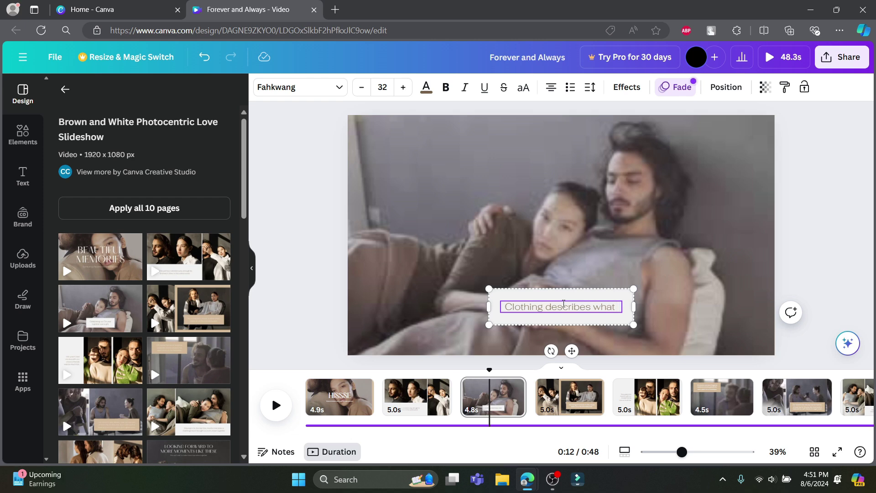
pyautogui.scroll(-2, 564, 304)
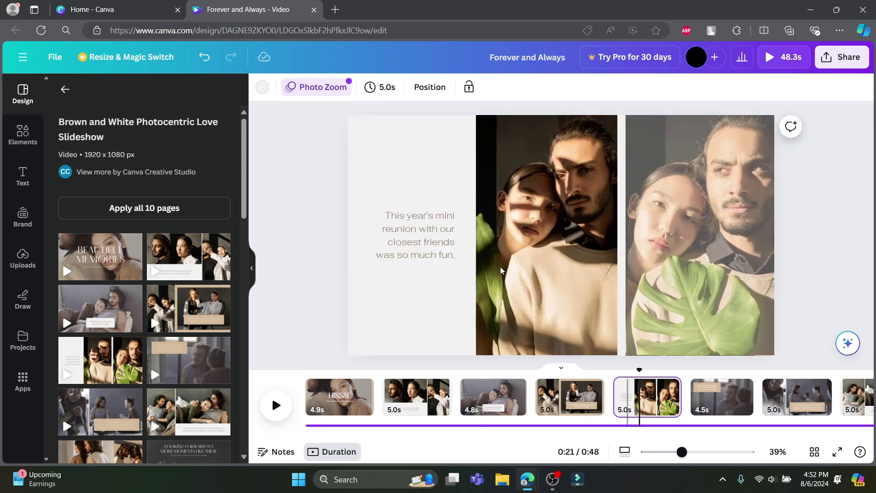
# Select page 5's caption, then jump to page 7's coffee scene about last January's vacation
pyautogui.click(425, 222)
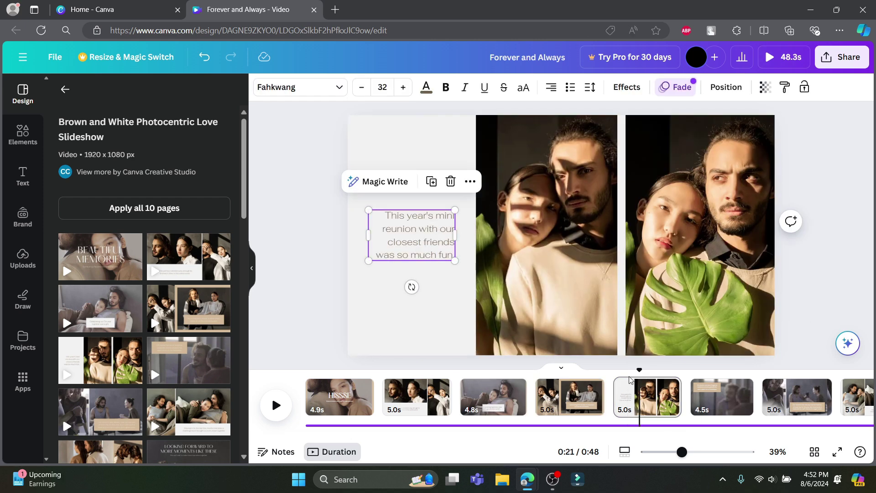
pyautogui.scroll(-1, 673, 403)
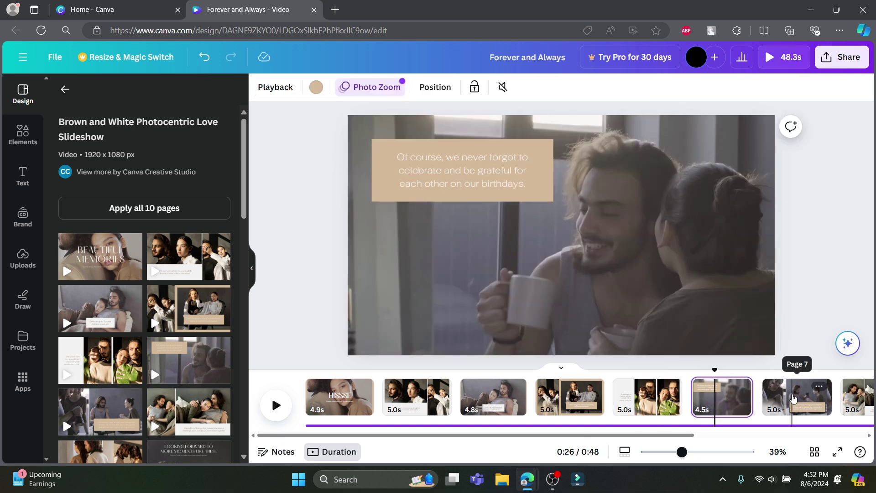
pyautogui.click(796, 398)
pyautogui.moveTo(633, 436); pyautogui.dragTo(827, 427)
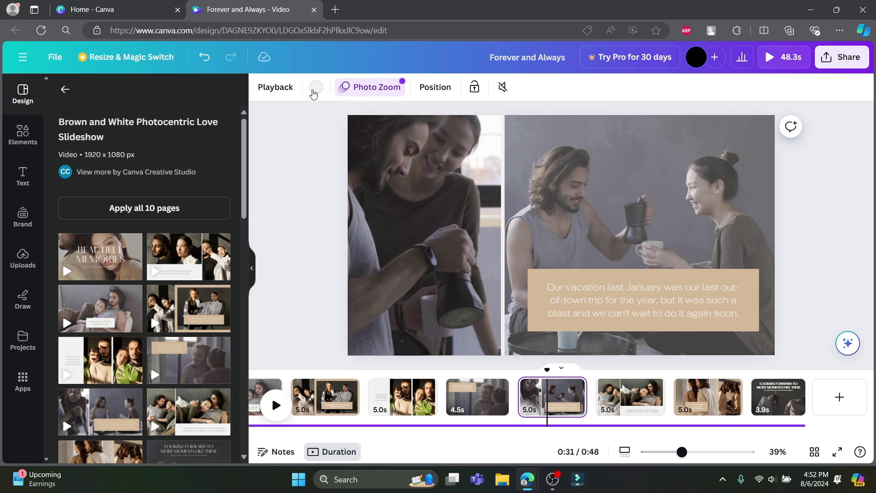
# Give page 6 a violet background after trying orchid
pyautogui.click(315, 89)
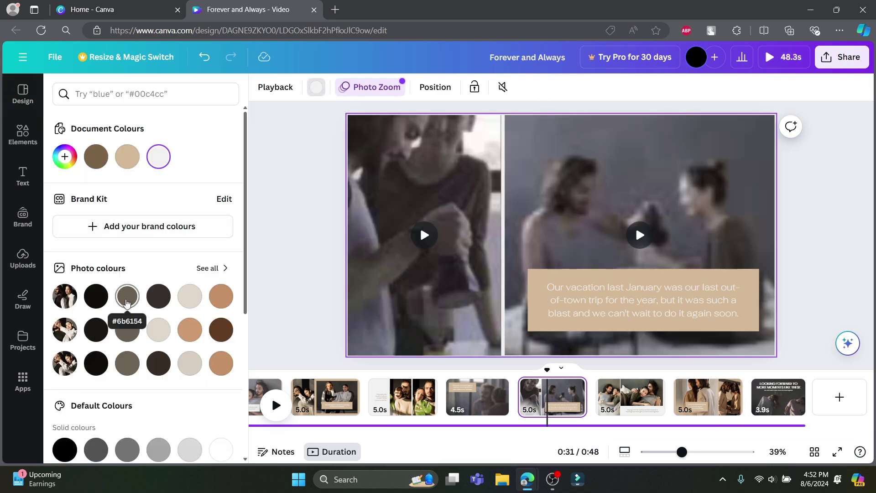
pyautogui.scroll(-5, 127, 303)
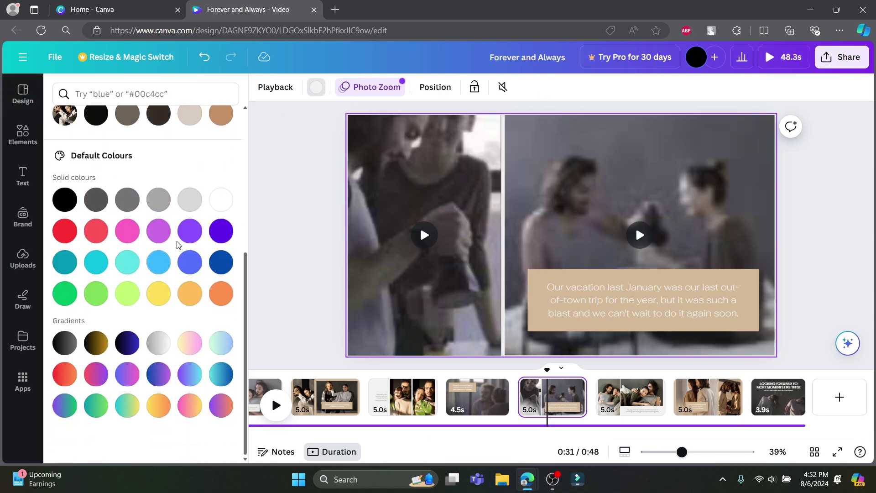
pyautogui.click(190, 230)
pyautogui.click(158, 231)
pyautogui.click(465, 404)
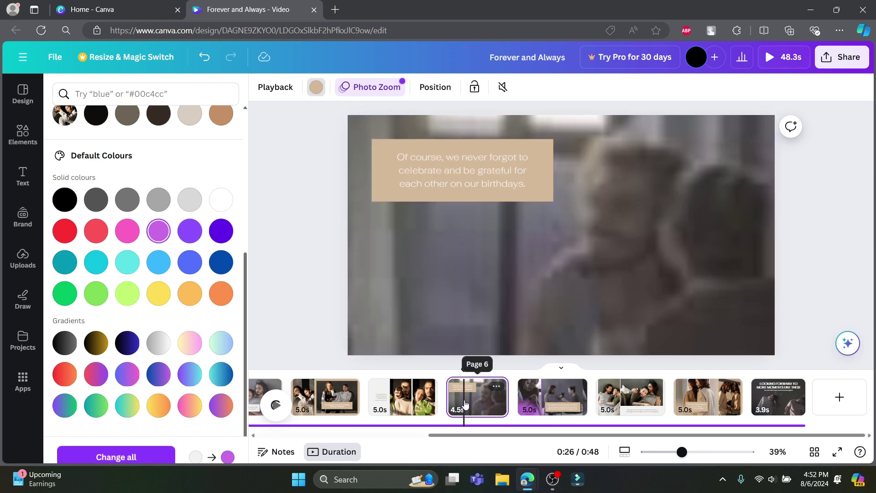
pyautogui.click(190, 230)
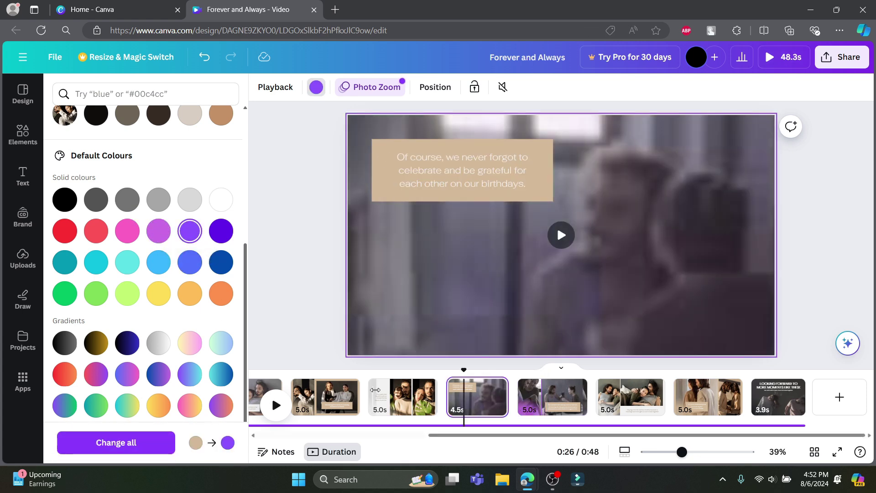
# Make the reunion page light grey and page 4 red
pyautogui.click(375, 390)
pyautogui.click(189, 199)
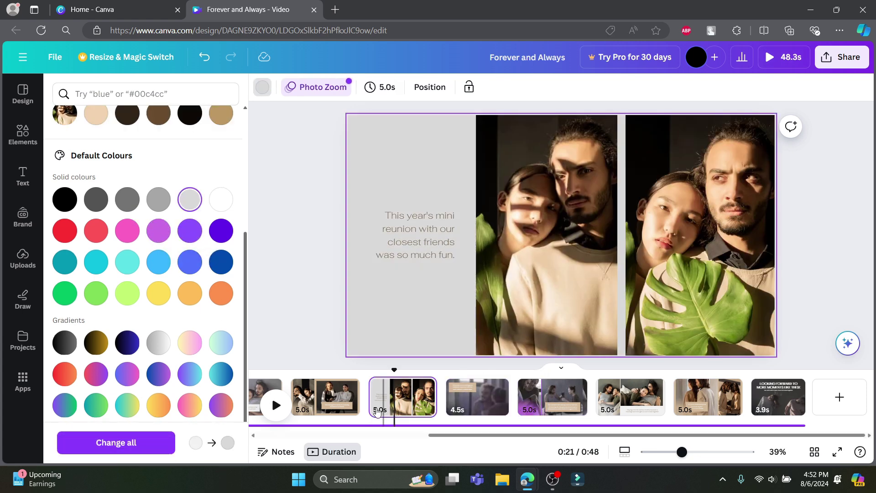
pyautogui.click(325, 396)
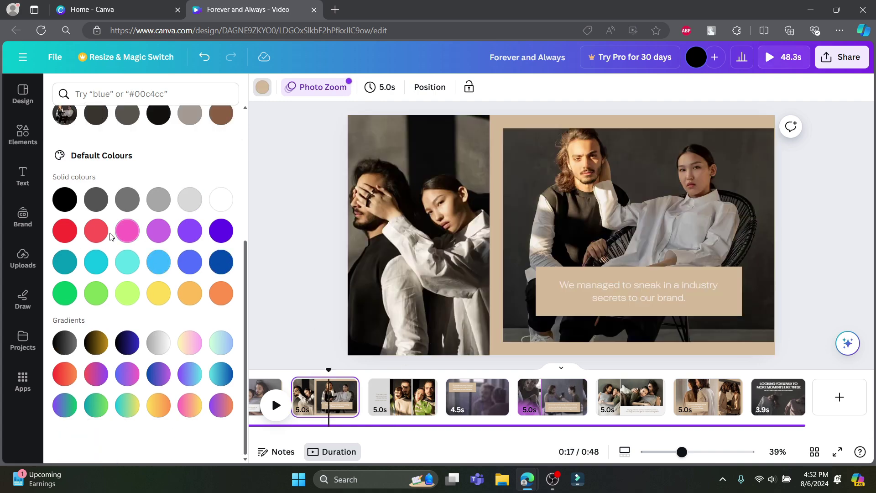
pyautogui.click(96, 230)
pyautogui.click(433, 192)
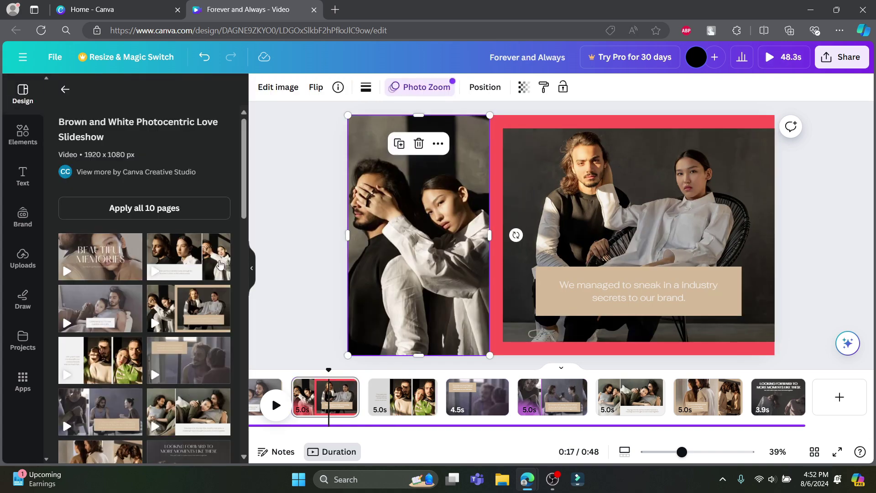
pyautogui.scroll(-3, 221, 265)
pyautogui.scroll(3, 221, 265)
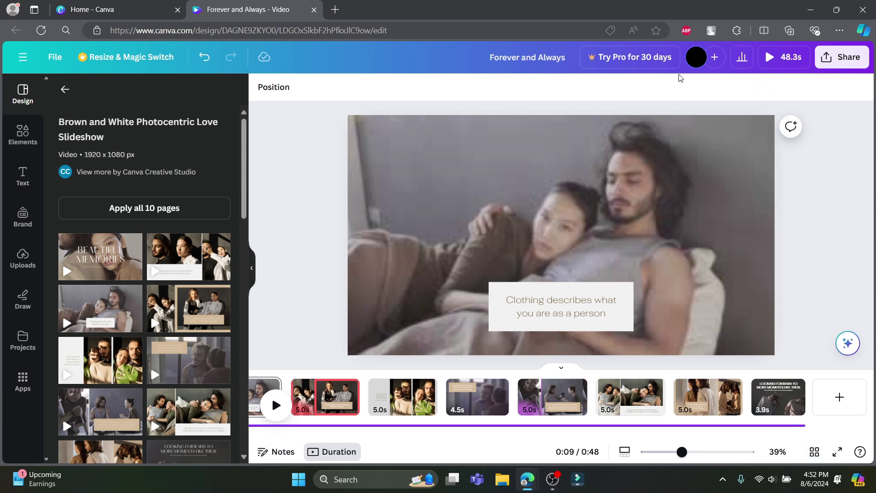
pyautogui.click(562, 58)
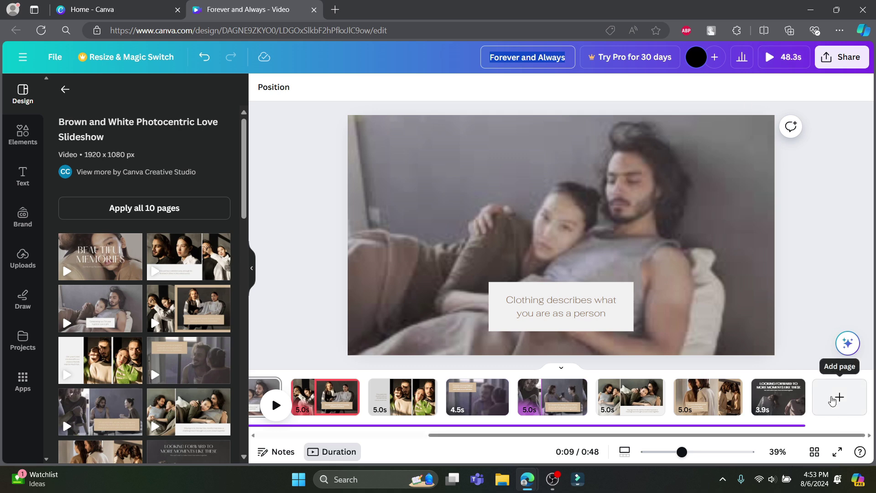
# Glance at the Elements library, then show the birthday page on the canvas
pyautogui.click(22, 134)
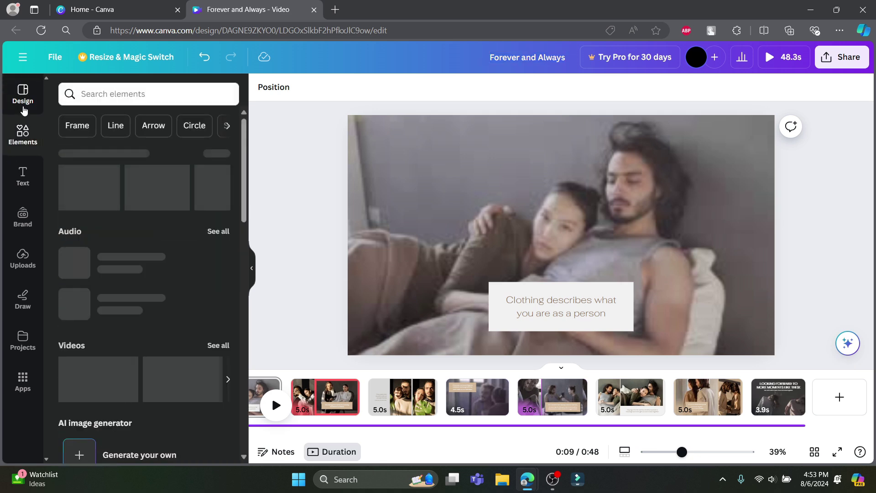
pyautogui.click(24, 109)
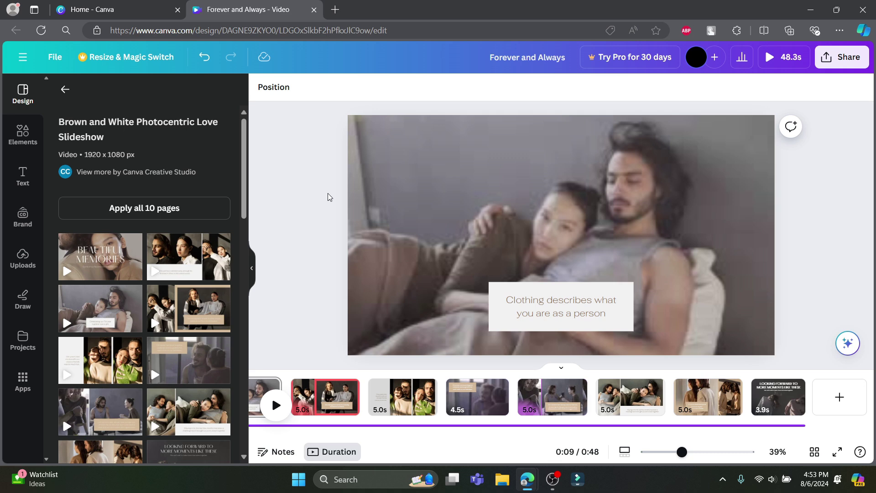
pyautogui.click(502, 395)
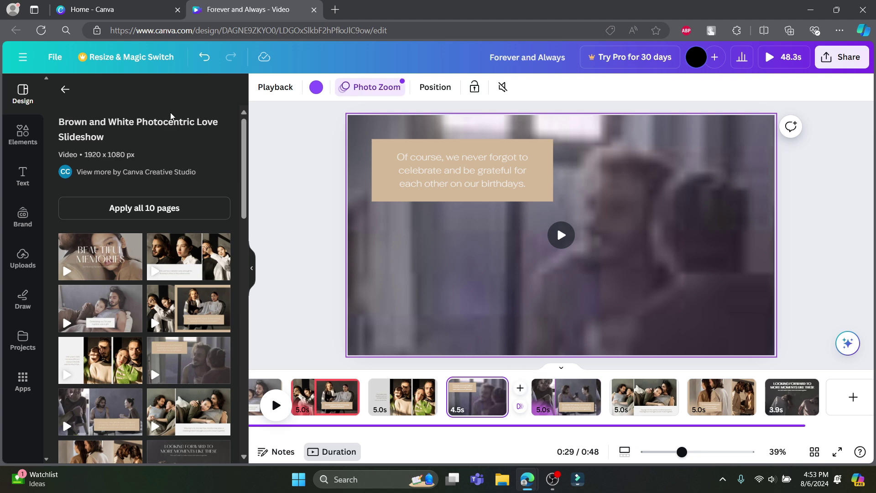
# Browse the Elements library's categories and extra suggestions
pyautogui.click(18, 141)
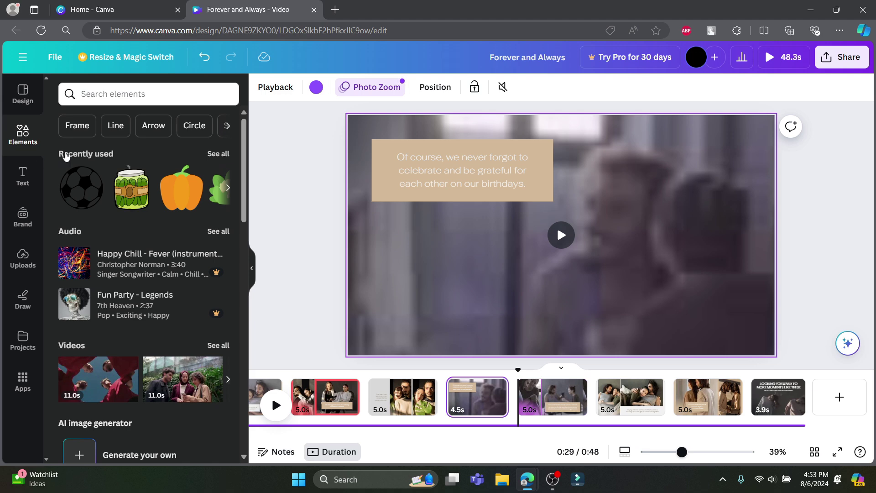
pyautogui.scroll(-3, 165, 203)
pyautogui.scroll(-12, 165, 203)
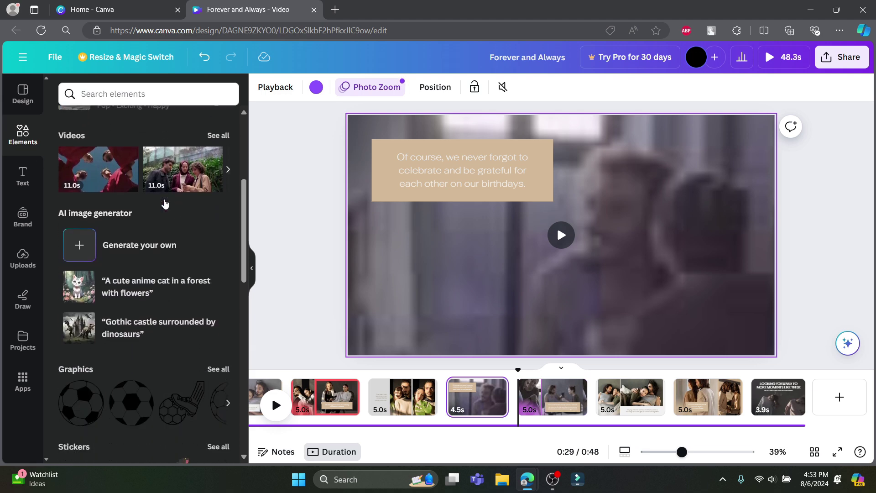
pyautogui.scroll(-2, 166, 203)
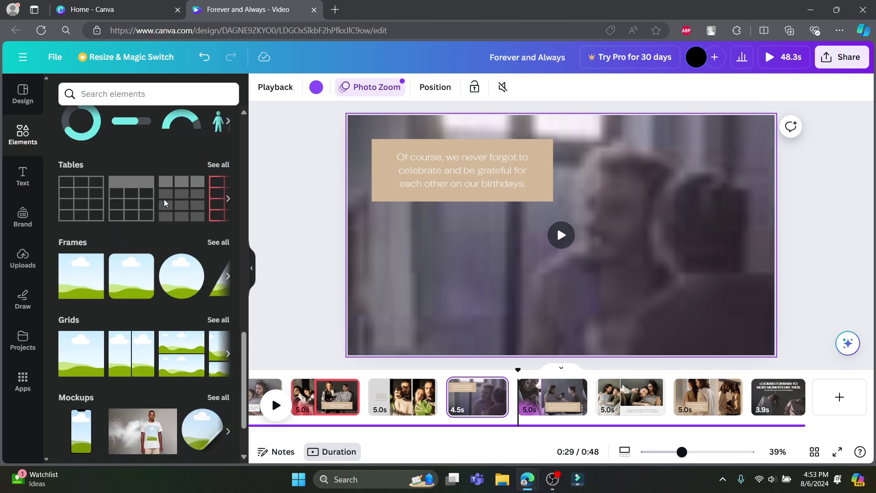
pyautogui.scroll(17, 166, 203)
pyautogui.click(225, 131)
pyautogui.scroll(-3, 162, 309)
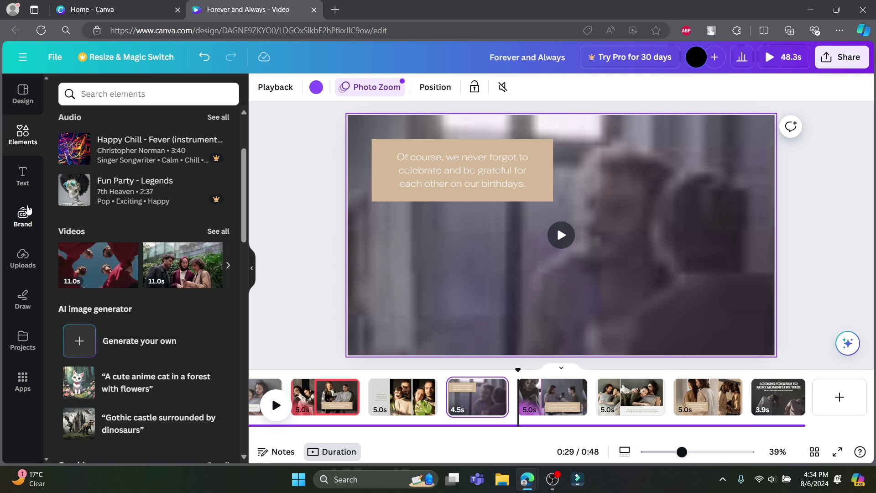
pyautogui.scroll(-1, 53, 287)
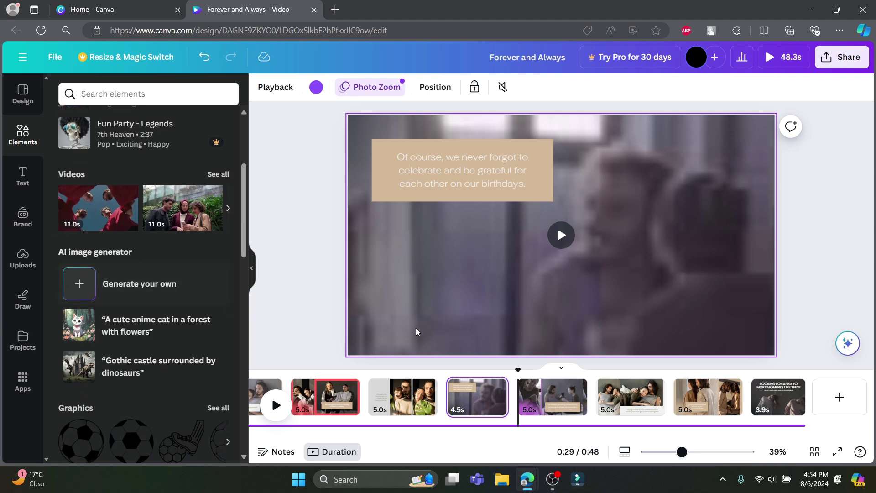
# Show the light-grey reunion page on the canvas
pyautogui.click(461, 339)
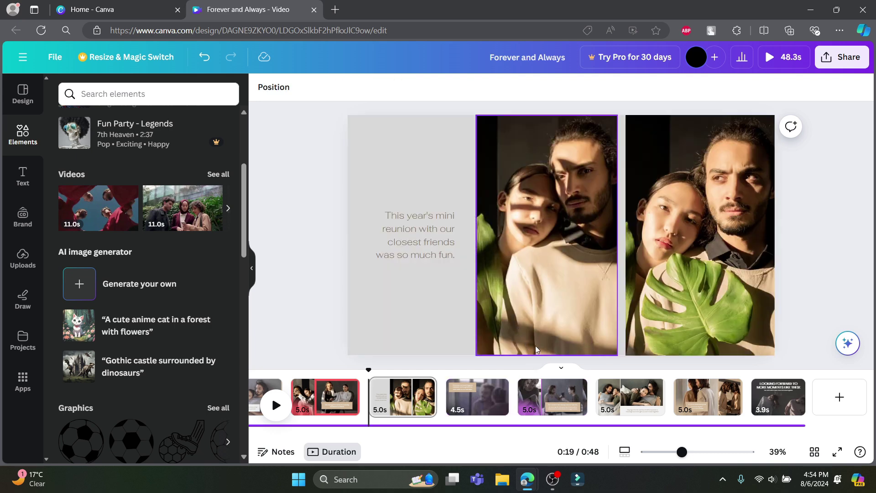
pyautogui.scroll(-3, 101, 220)
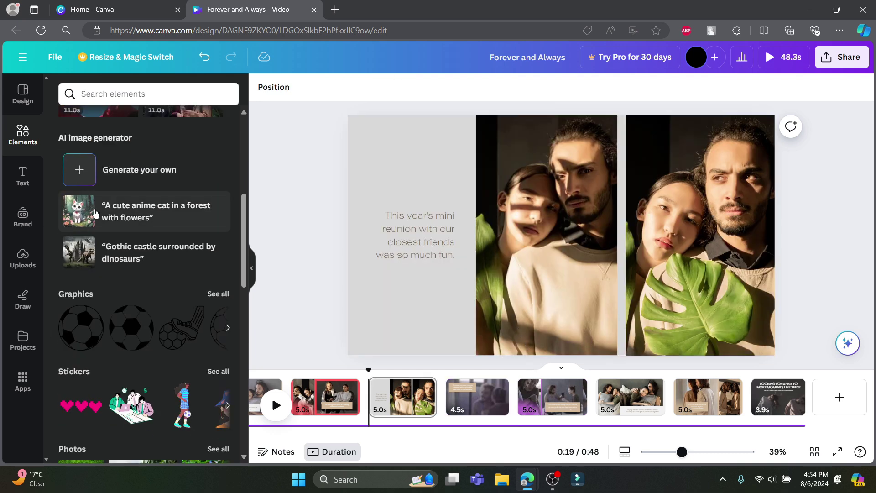
pyautogui.scroll(-8, 101, 219)
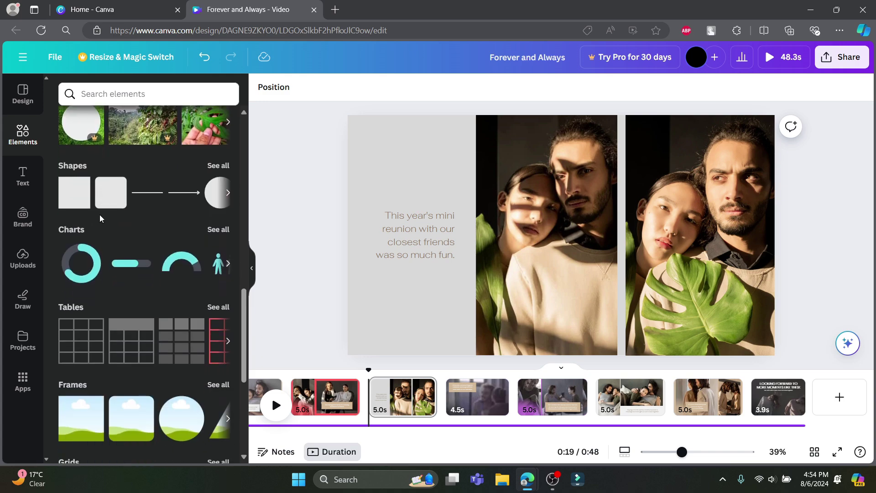
pyautogui.scroll(10, 102, 210)
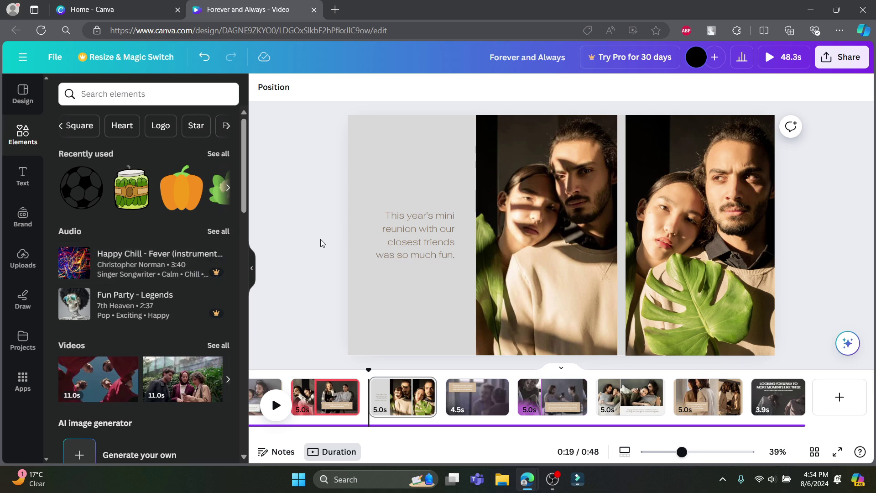
# Drag the playhead back from 0:19 to about 0:03
pyautogui.moveTo(367, 370); pyautogui.dragTo(555, 363)
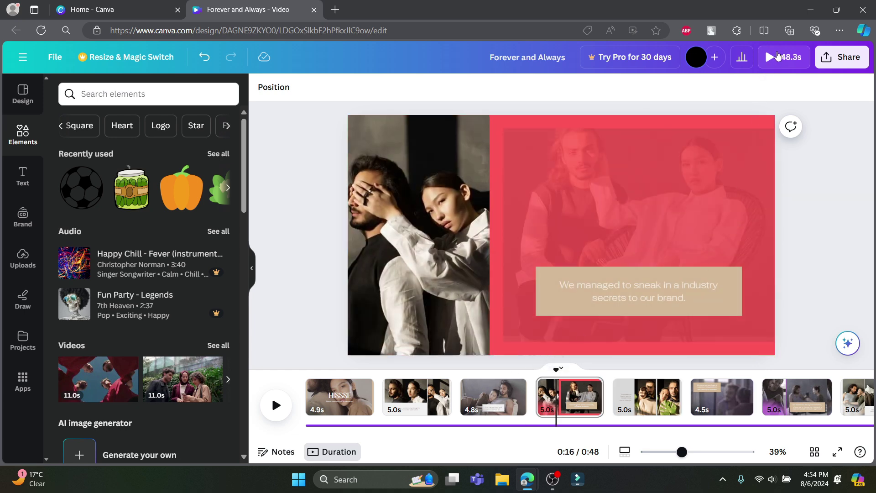
pyautogui.click(779, 56)
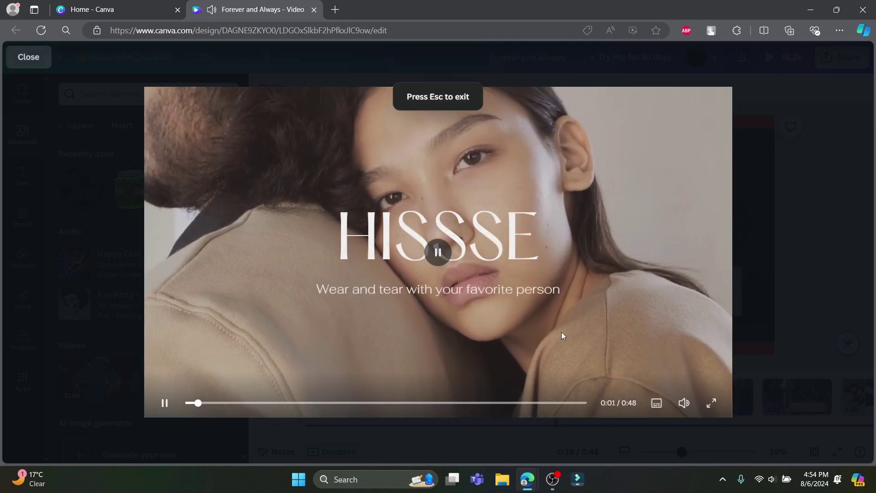
pyautogui.moveTo(684, 403)
pyautogui.click(684, 355)
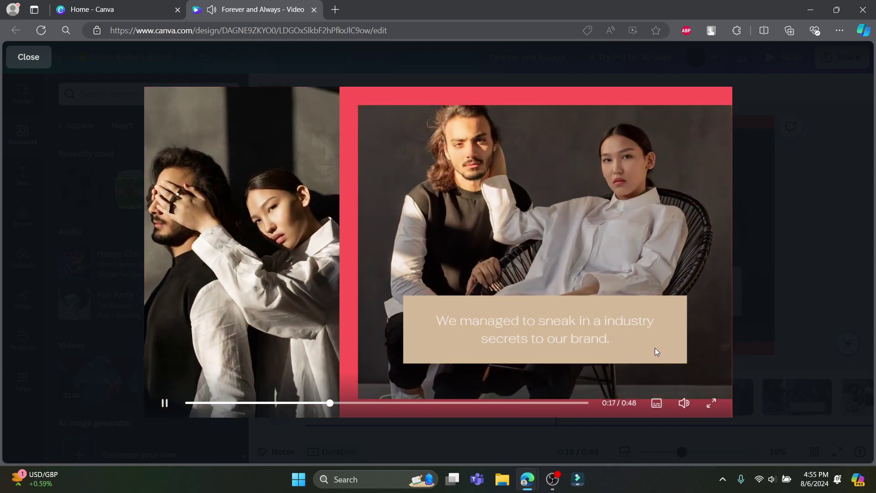
pyautogui.click(454, 403)
# Leave the preview and check who has access to the design
pyautogui.click(818, 276)
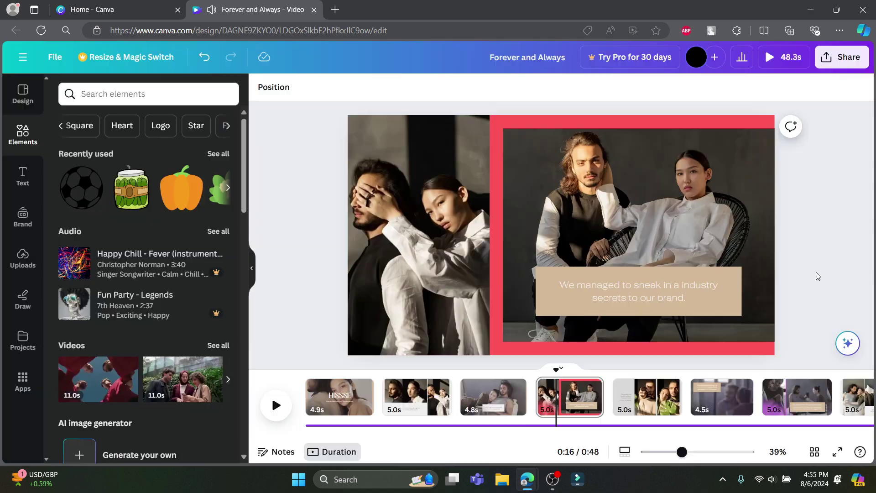
pyautogui.click(843, 58)
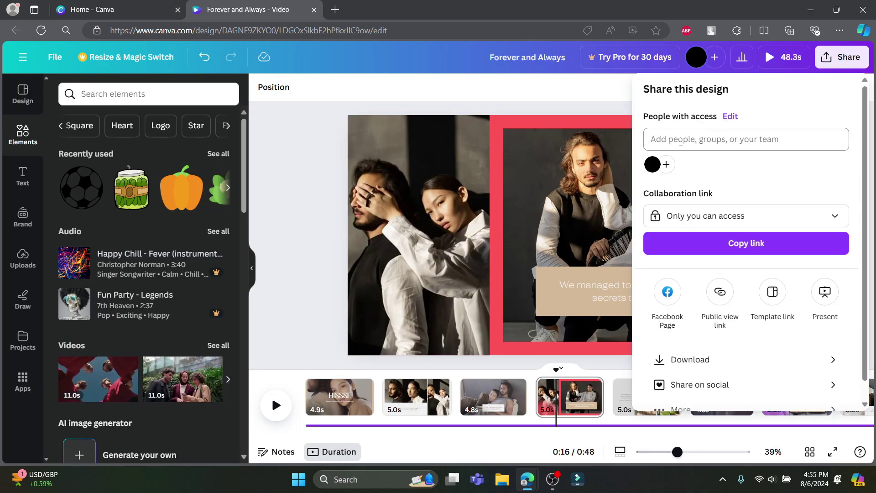
pyautogui.click(702, 143)
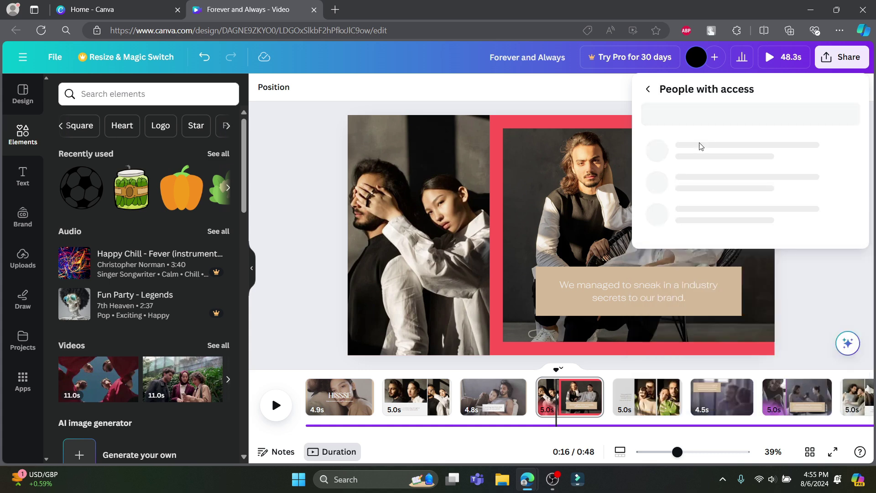
pyautogui.click(649, 91)
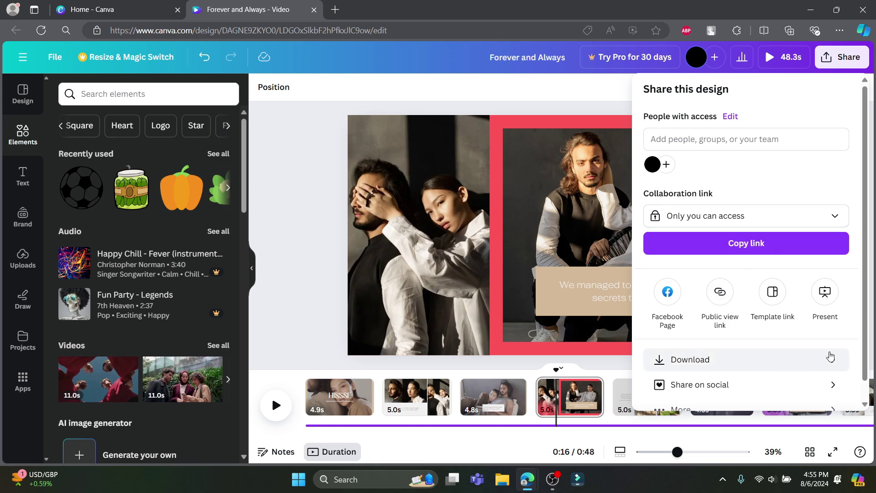
# Open the collaboration link to anyone, copy it, and list the social-sharing platforms
pyautogui.click(766, 224)
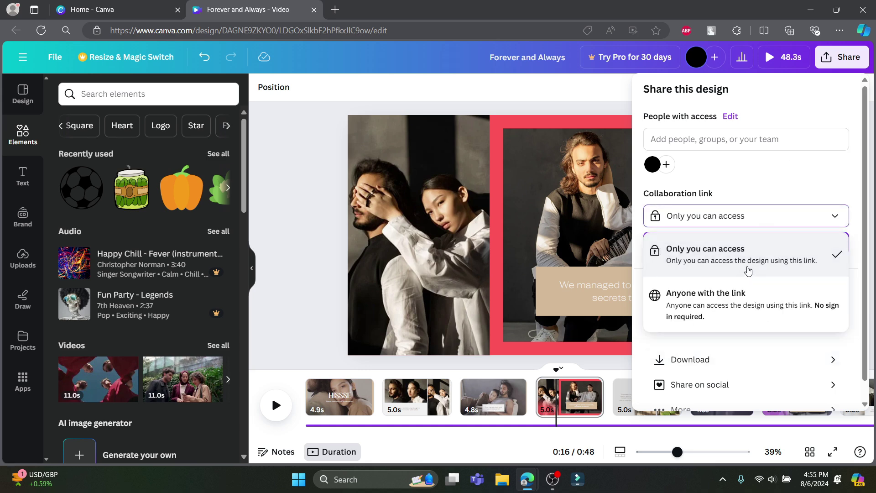
pyautogui.click(735, 301)
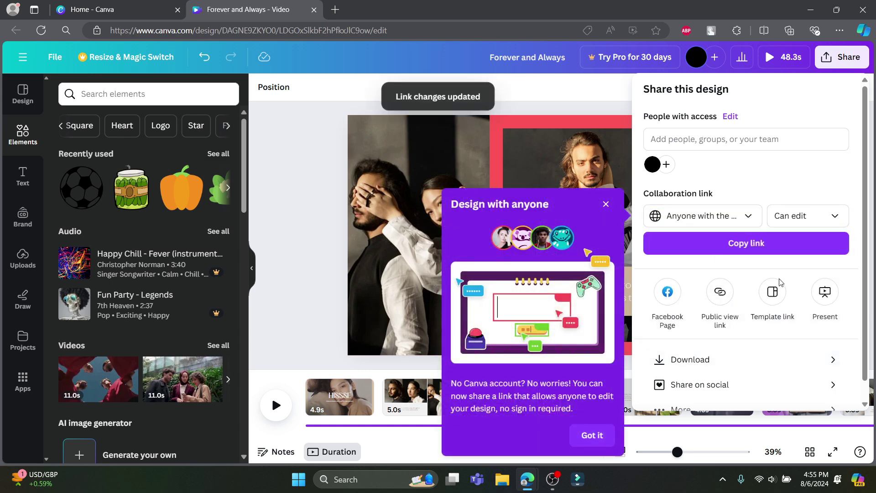
pyautogui.click(780, 243)
pyautogui.click(606, 205)
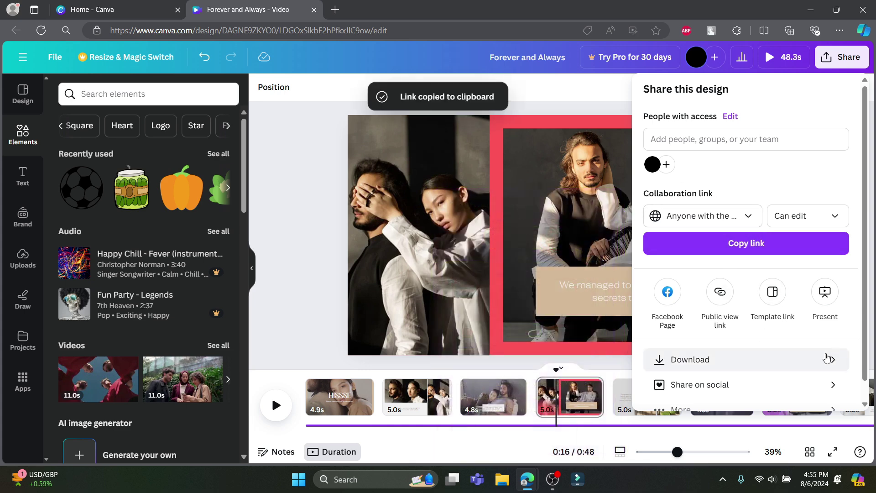
pyautogui.scroll(-1, 731, 364)
pyautogui.click(703, 364)
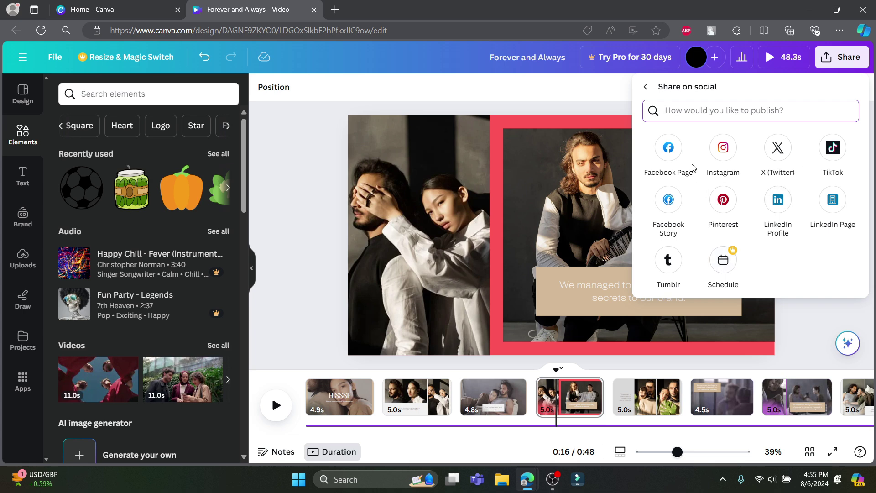
# Leave the social options and open the Download settings panel
pyautogui.click(830, 57)
pyautogui.click(831, 57)
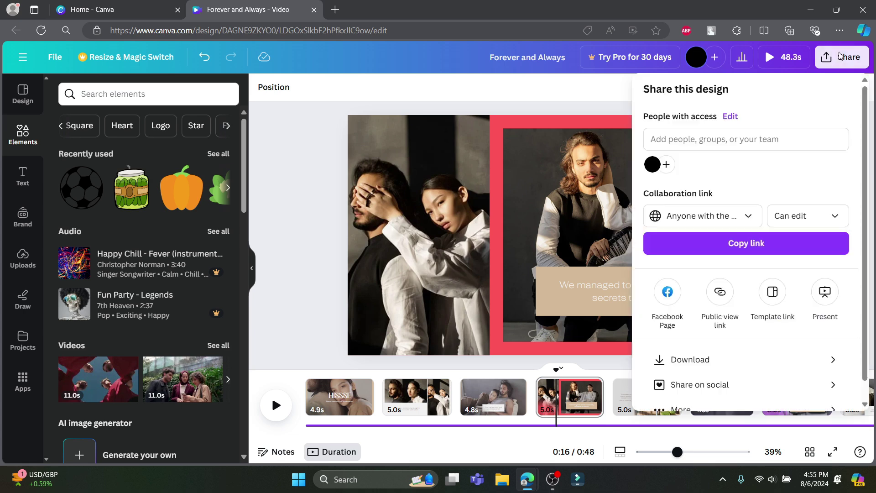
pyautogui.click(754, 360)
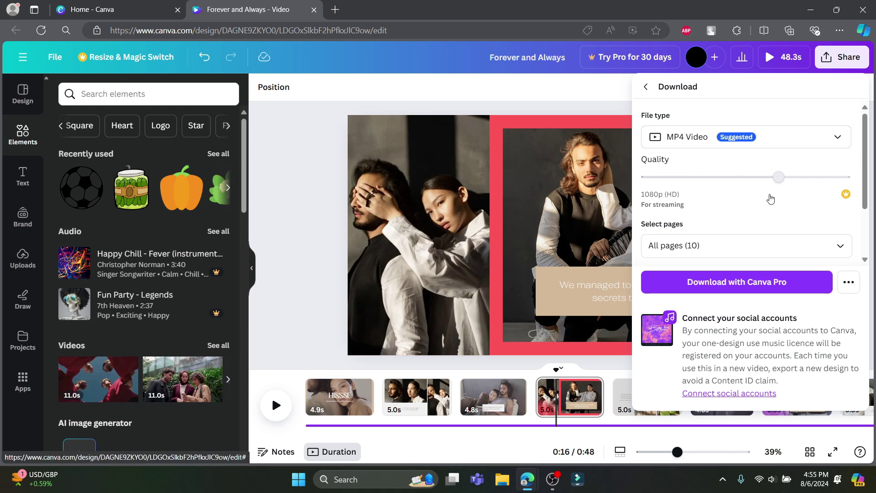
pyautogui.press('Escape')
pyautogui.click(833, 55)
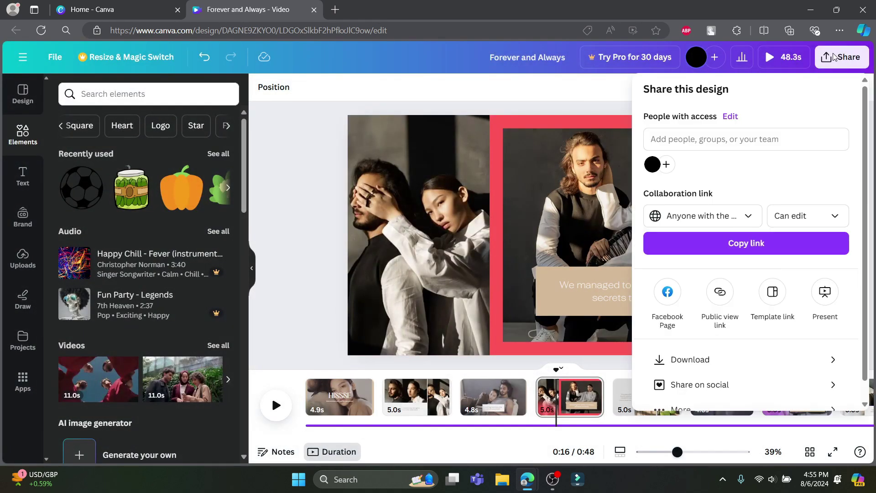
pyautogui.click(712, 360)
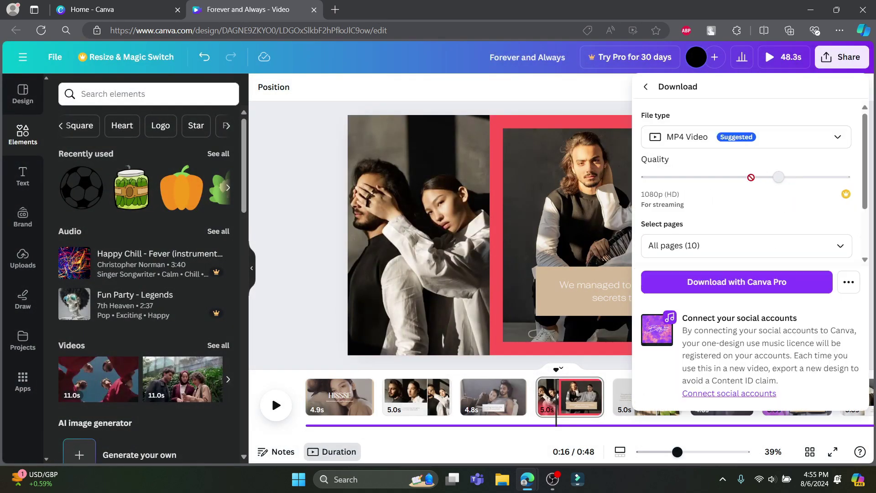
pyautogui.scroll(-2, 792, 250)
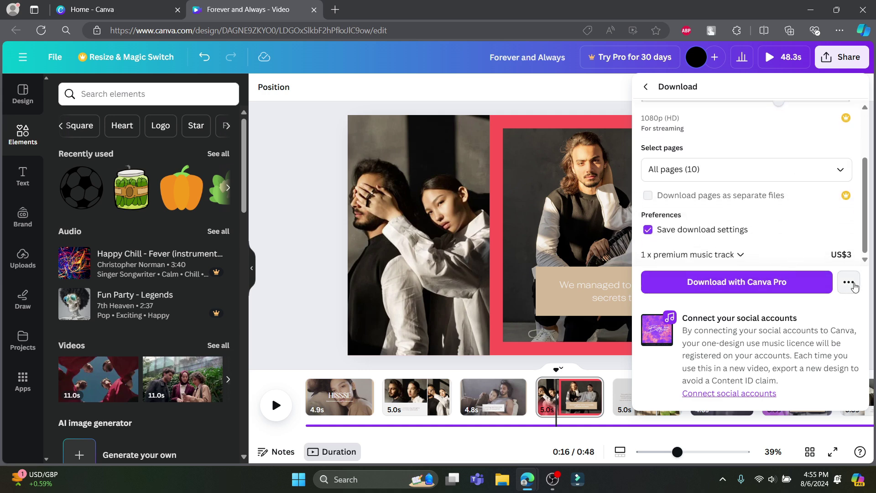
pyautogui.scroll(3, 843, 229)
# Keep MP4 Video with all 10 pages, attempt the download, and dismiss the Pro trial
pyautogui.click(783, 139)
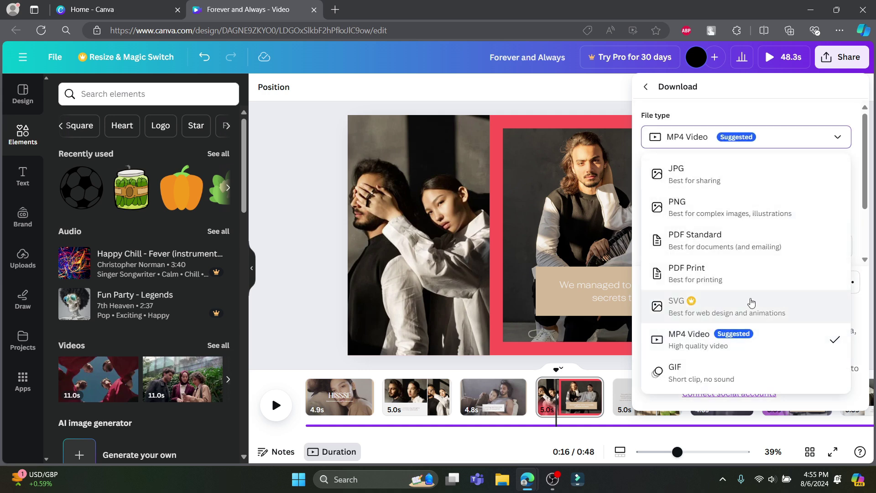
pyautogui.click(709, 342)
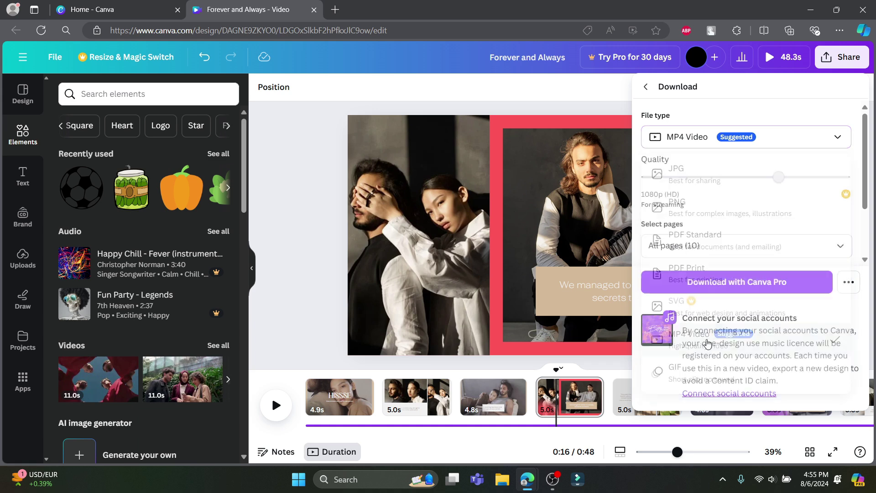
pyautogui.click(743, 249)
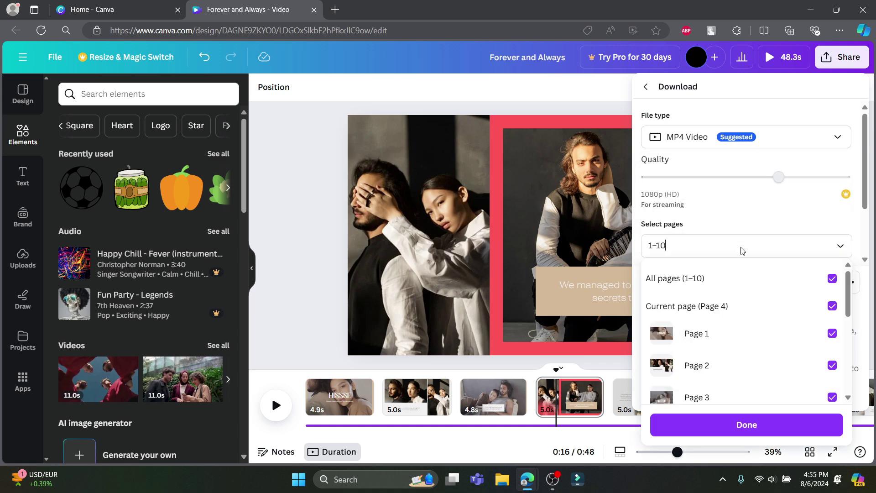
pyautogui.click(840, 242)
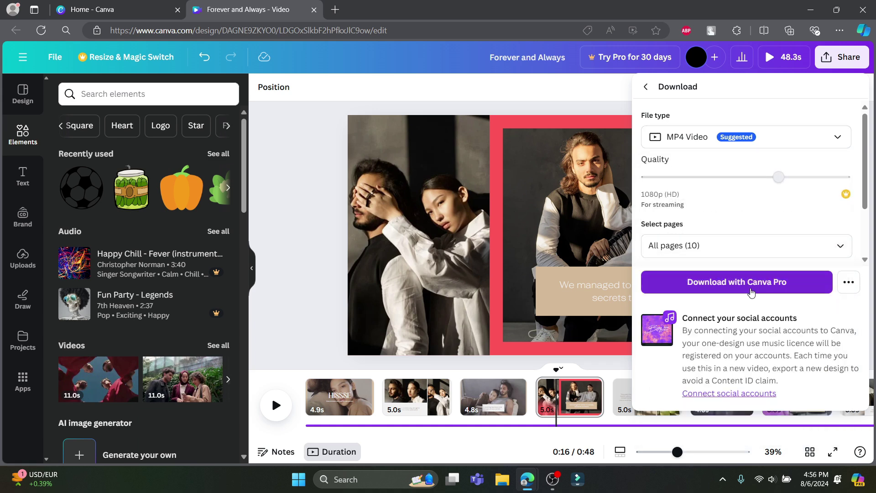
pyautogui.click(851, 284)
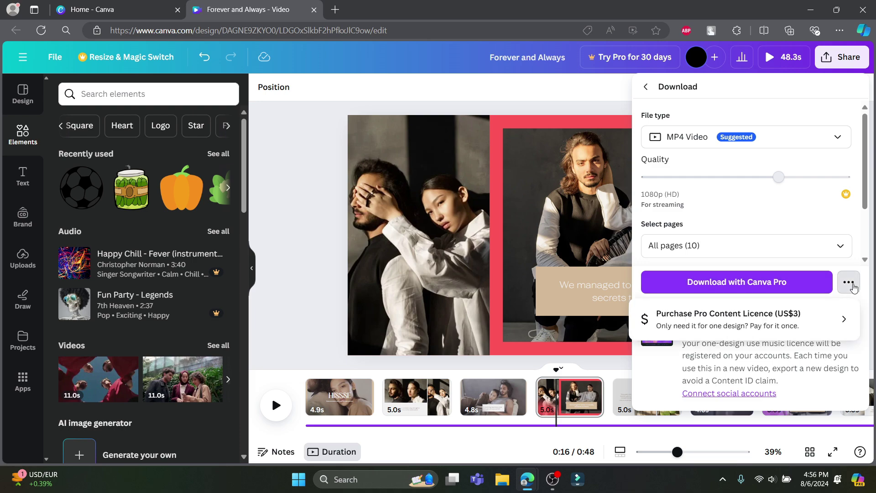
pyautogui.click(804, 290)
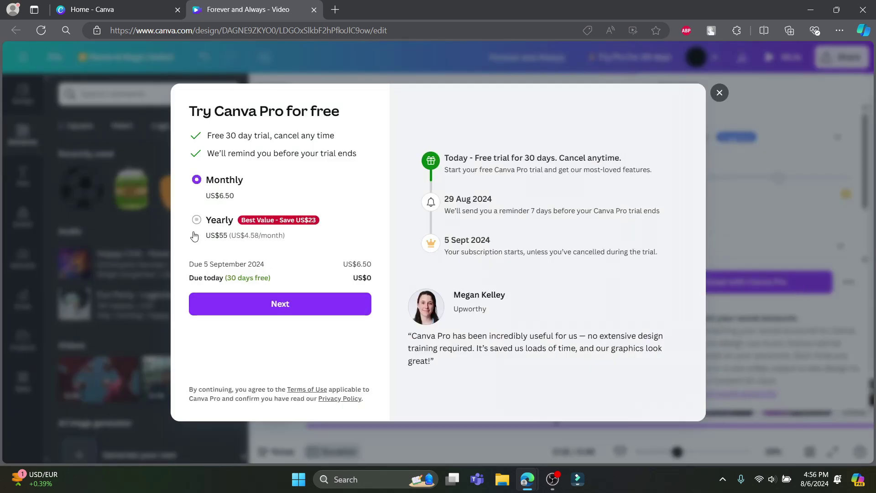
pyautogui.click(719, 92)
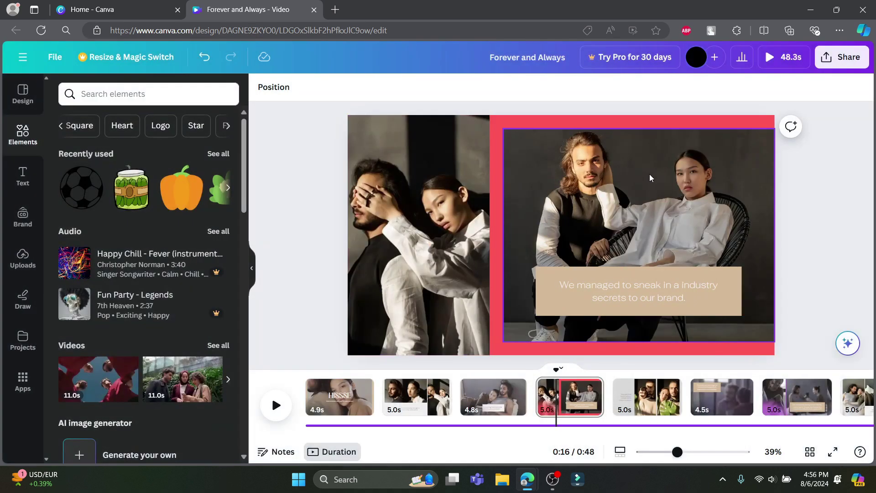
# Invite a saved e-mail address with the note 'sdwdwd', then go back to the share options
pyautogui.click(847, 57)
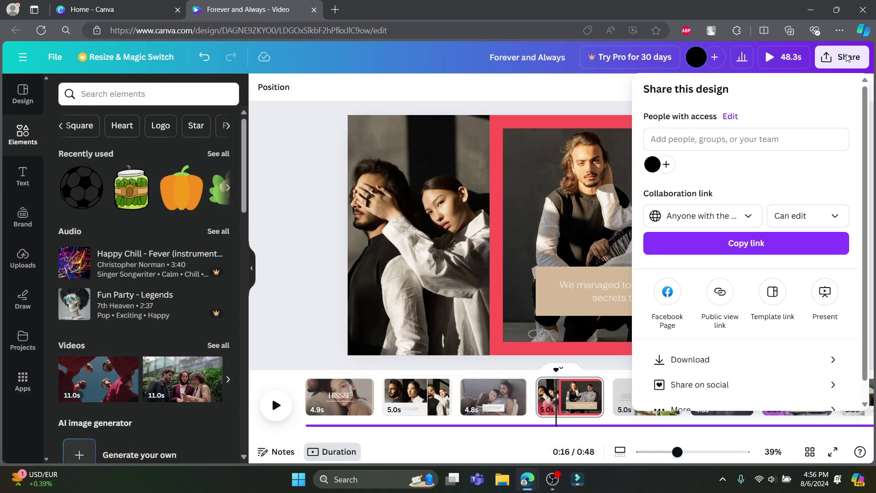
pyautogui.click(687, 145)
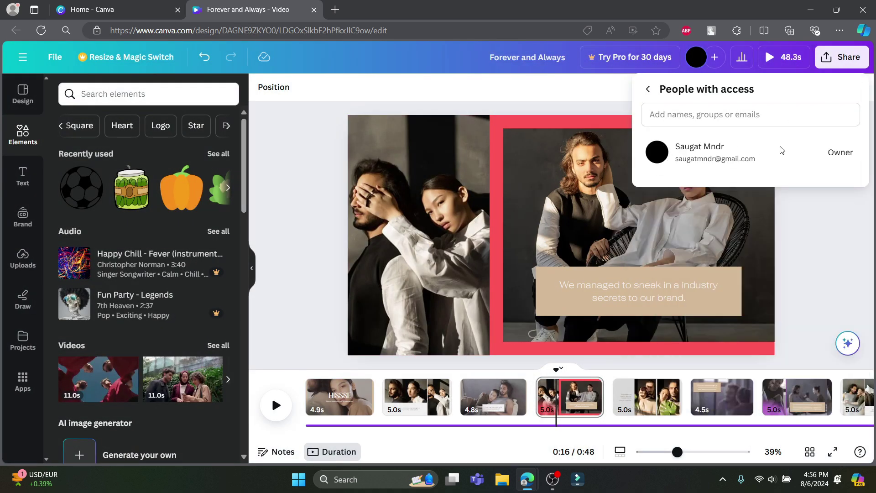
pyautogui.write('sa')
pyautogui.click(709, 153)
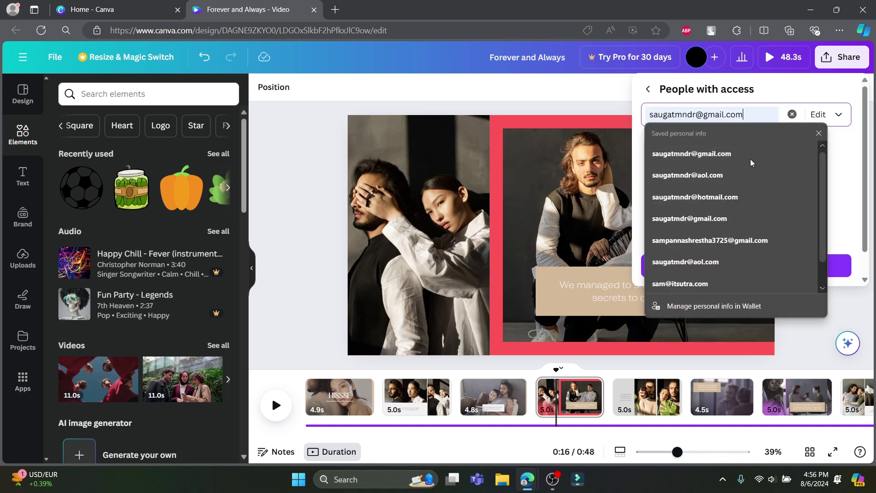
pyautogui.click(726, 157)
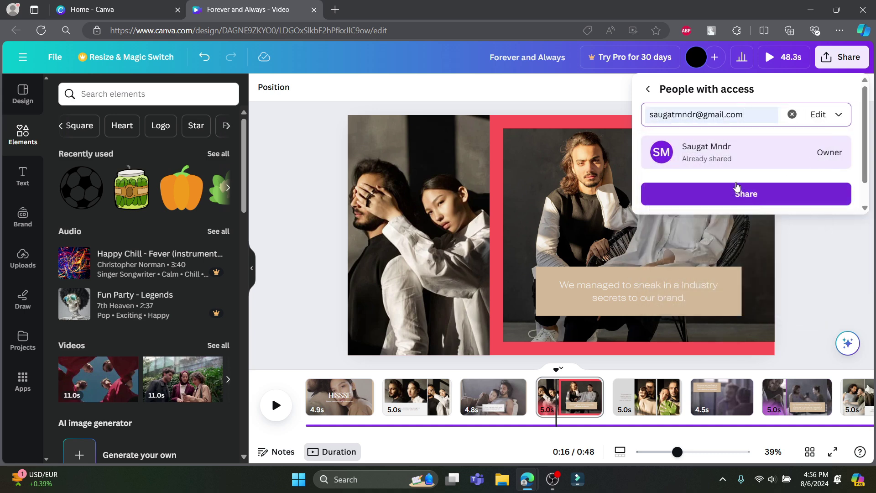
pyautogui.click(714, 169)
pyautogui.write('sdwdwd')
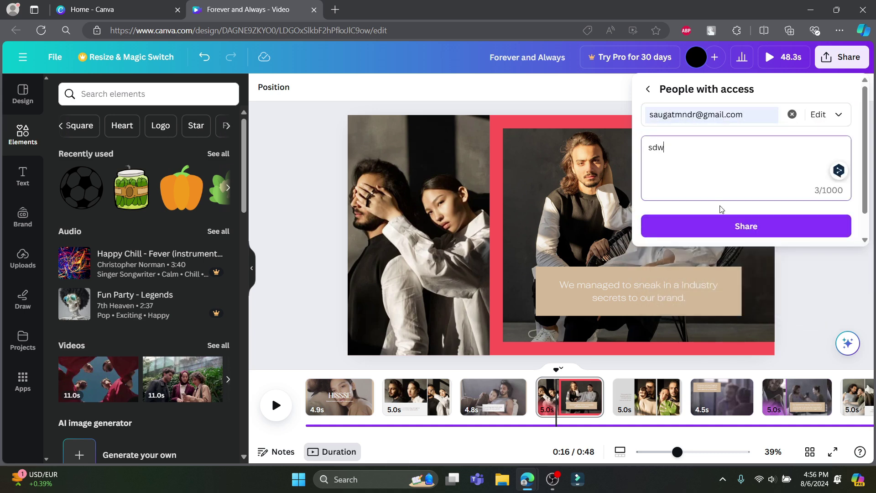
pyautogui.click(720, 232)
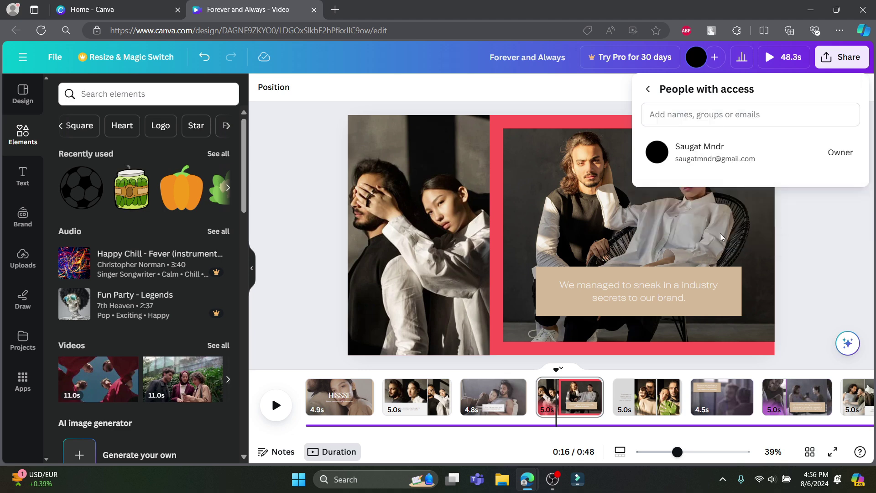
pyautogui.click(648, 89)
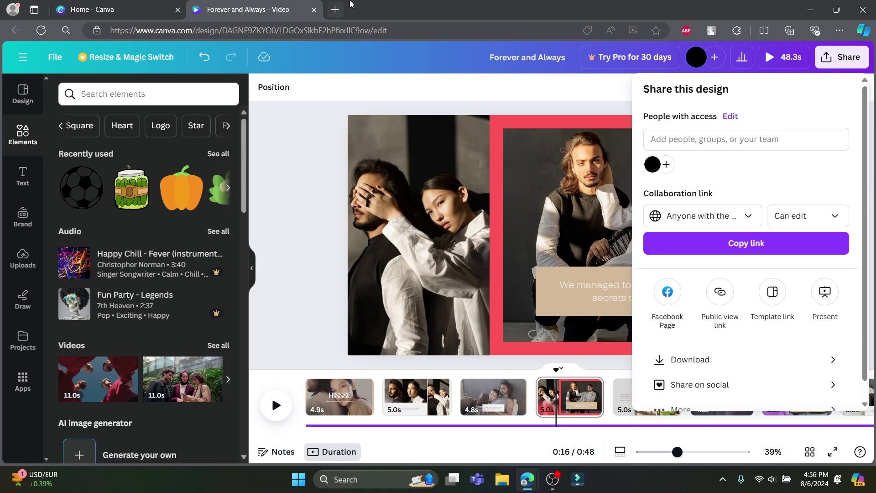
pyautogui.click(338, 9)
# Open the pasted share link, confirm Anyone with the link can edit, and close the tab
pyautogui.hotkey('ctrl', 'v')
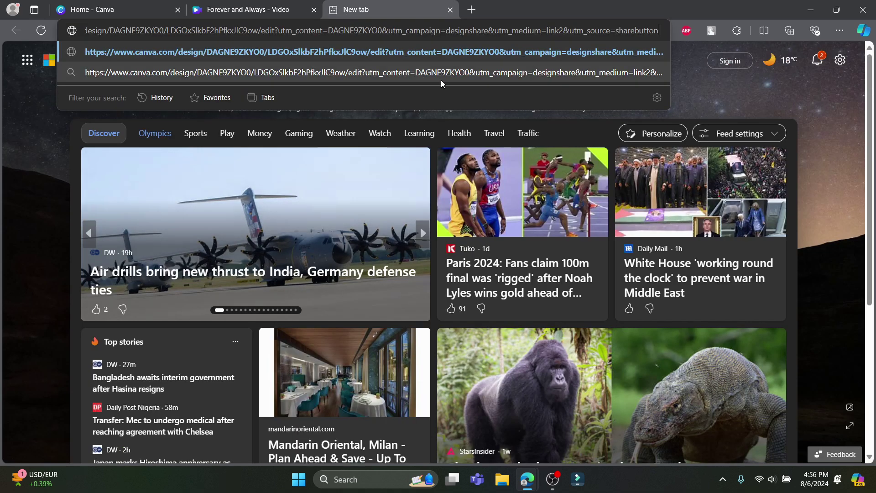
pyautogui.press('Return')
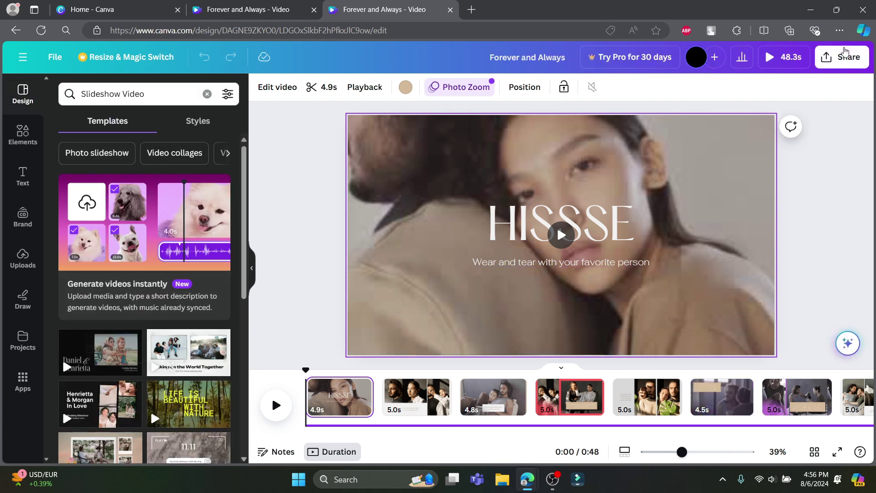
pyautogui.click(842, 57)
pyautogui.click(749, 216)
pyautogui.click(835, 218)
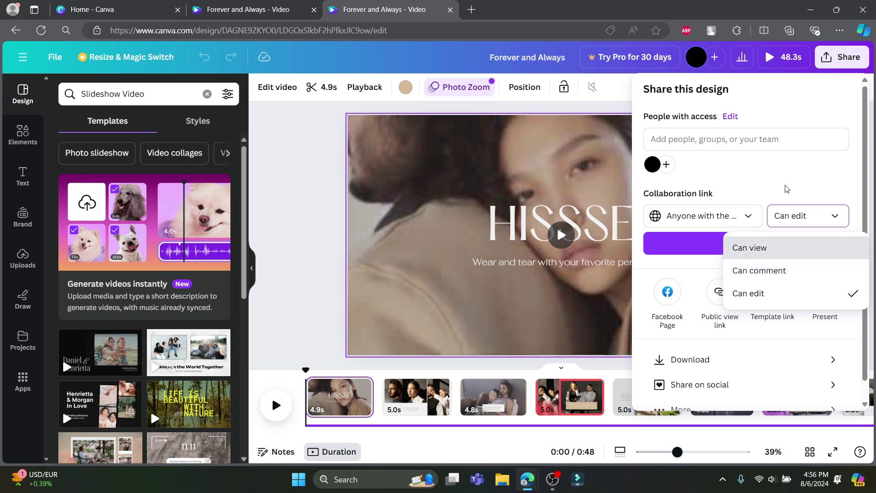
pyautogui.click(683, 244)
pyautogui.click(749, 225)
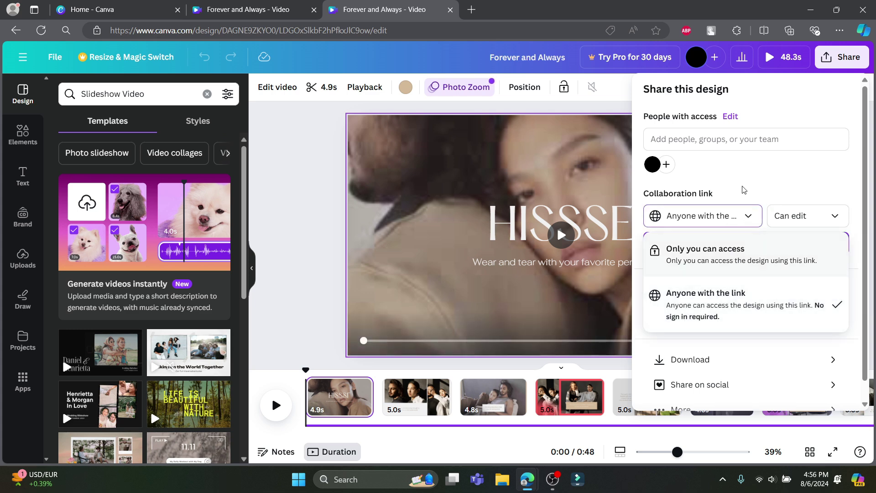
pyautogui.click(748, 216)
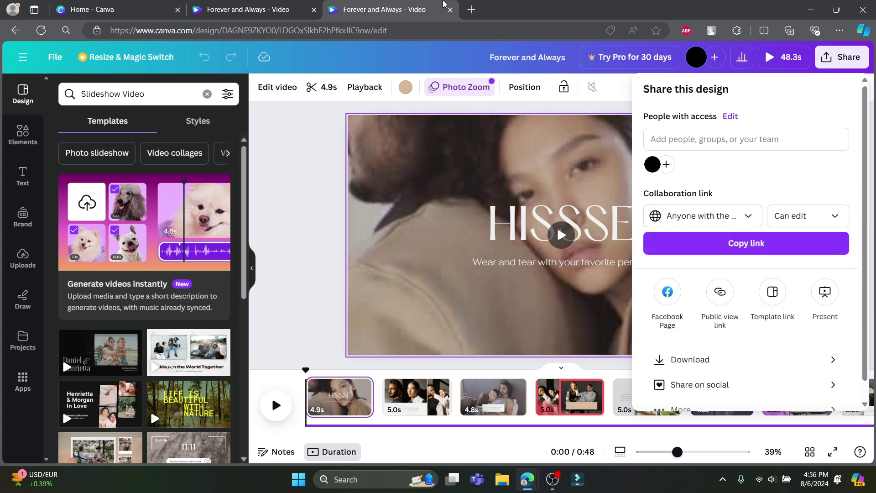
pyautogui.middleClick(391, 4)
pyautogui.middleClick(278, 4)
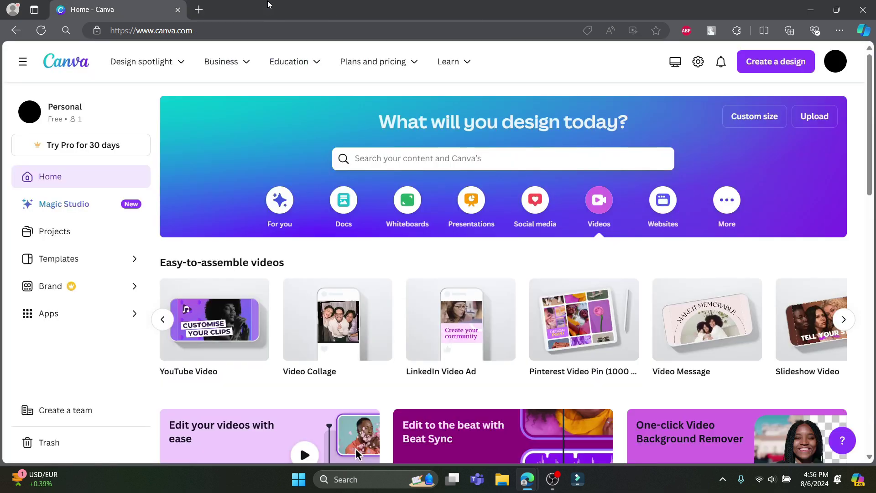